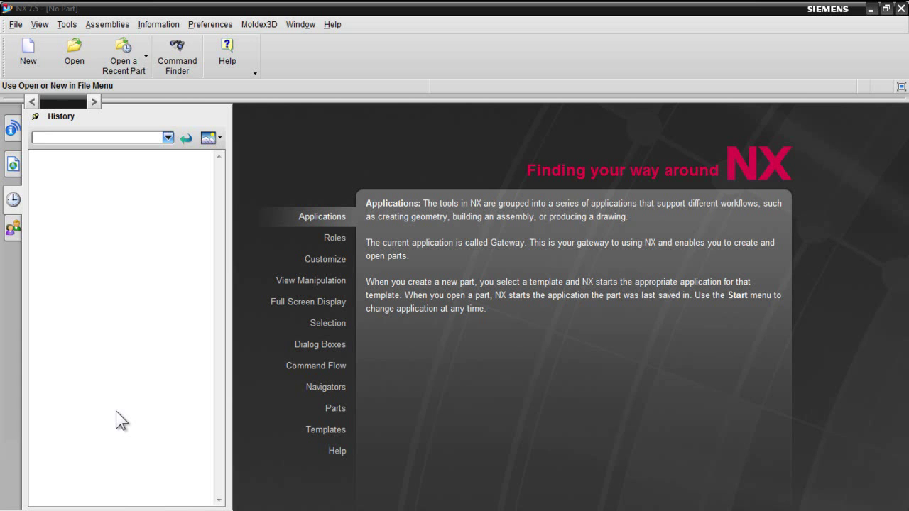
# Open the part file 20101012_stp_1.prt.
pyautogui.click(79, 53)
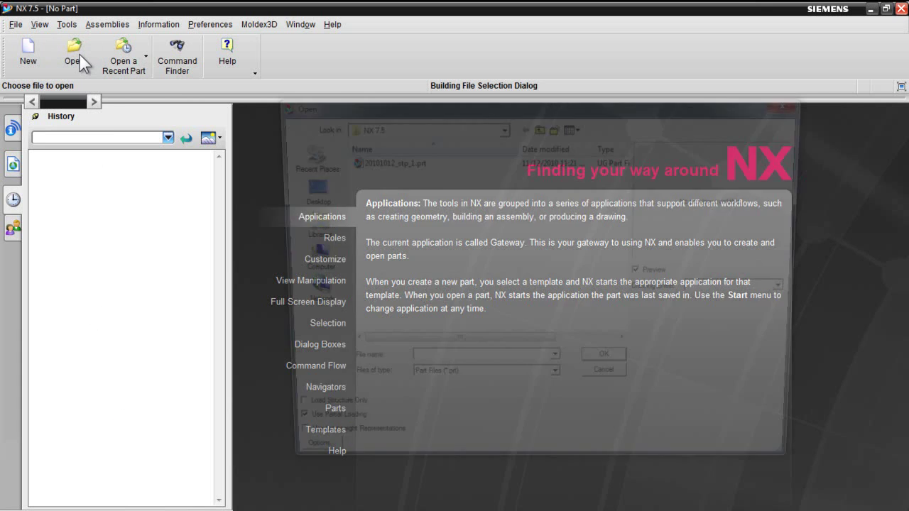
pyautogui.click(377, 160)
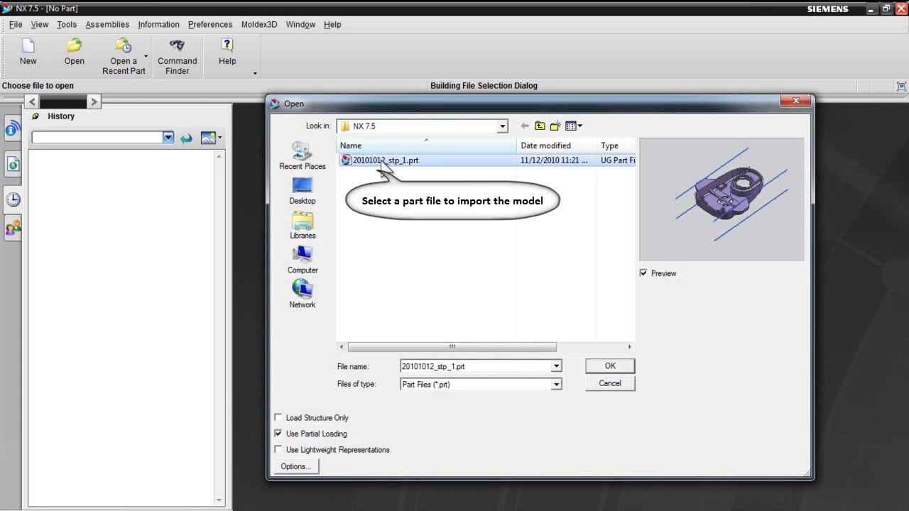
pyautogui.click(607, 366)
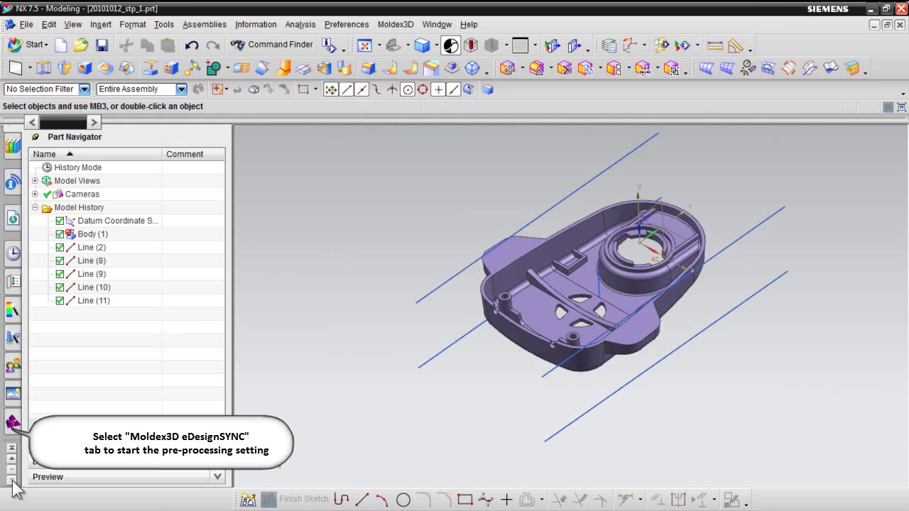
# Start the Moldex3D eDesignSYNC setup and assign the housing's solid body as the Part component.
pyautogui.click(12, 424)
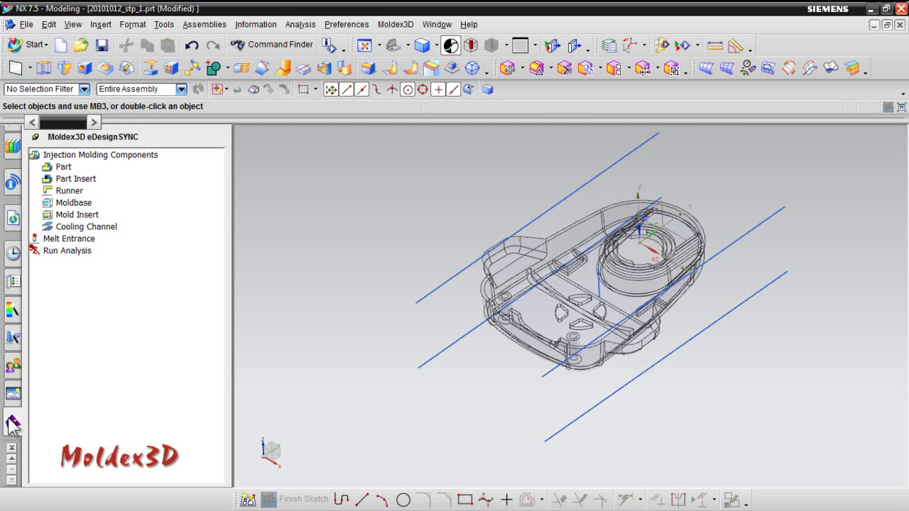
pyautogui.click(64, 167)
pyautogui.click(64, 167)
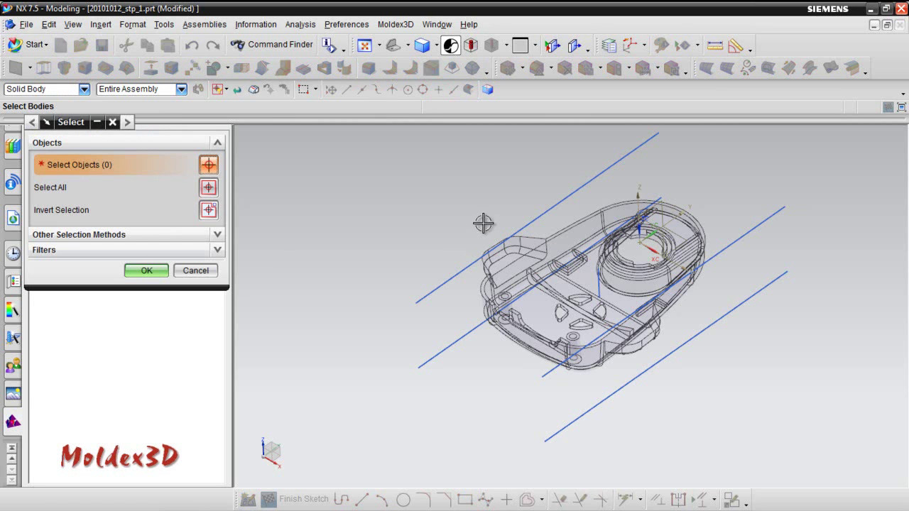
pyautogui.click(543, 320)
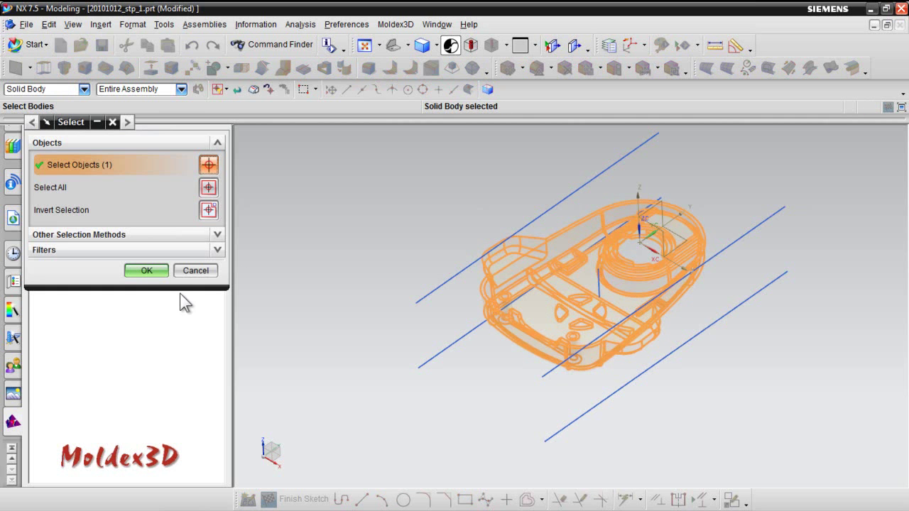
pyautogui.click(149, 273)
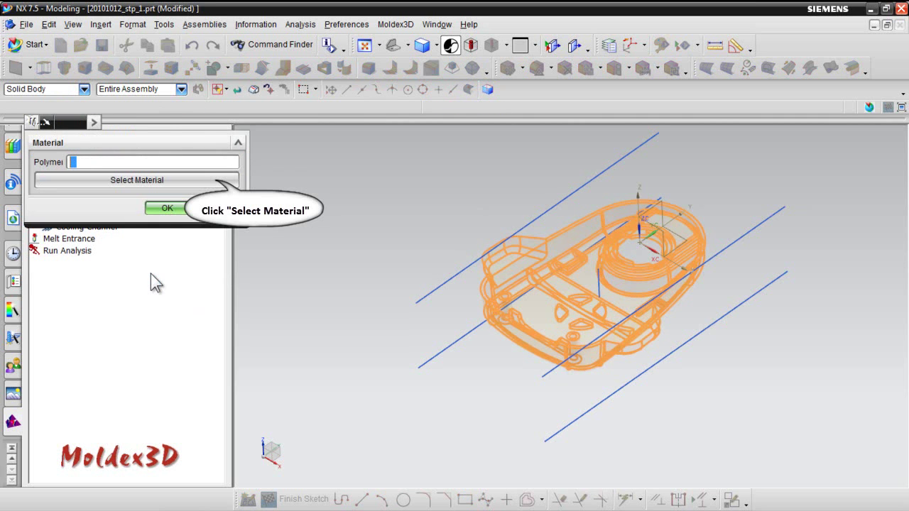
# Start the part's material selection and examine the available polymers, producers and grade names.
pyautogui.click(126, 180)
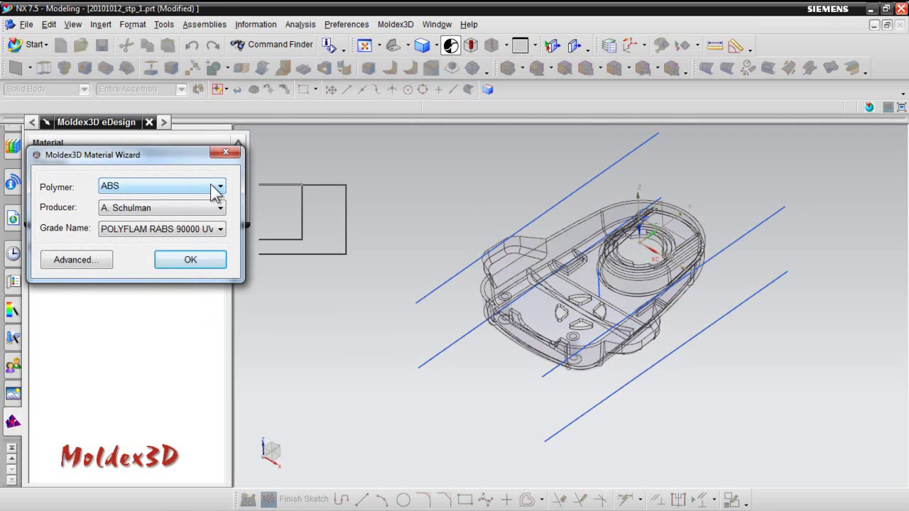
pyautogui.click(218, 186)
pyautogui.click(82, 189)
pyautogui.click(220, 207)
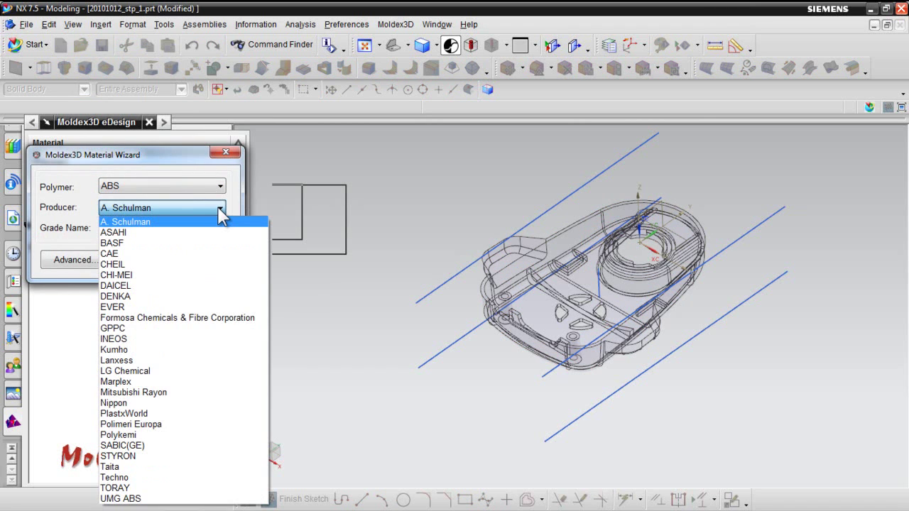
pyautogui.click(220, 208)
pyautogui.click(218, 228)
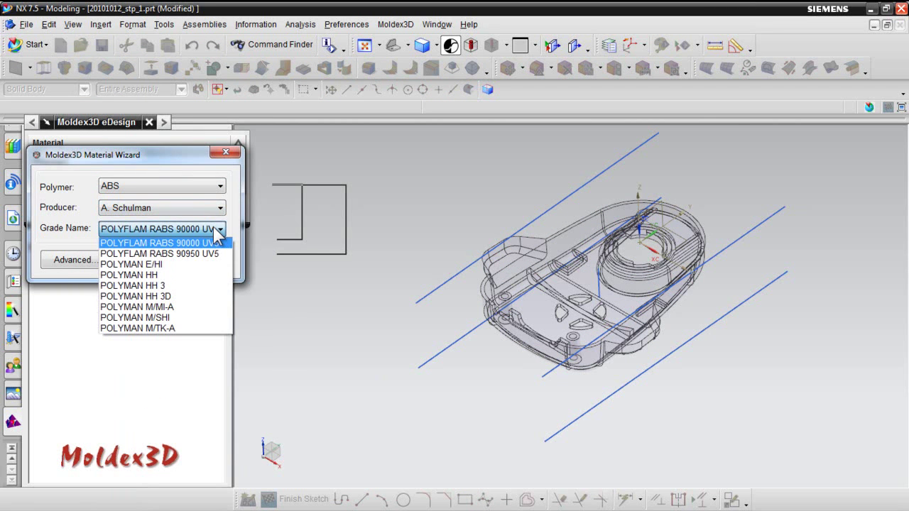
pyautogui.click(215, 229)
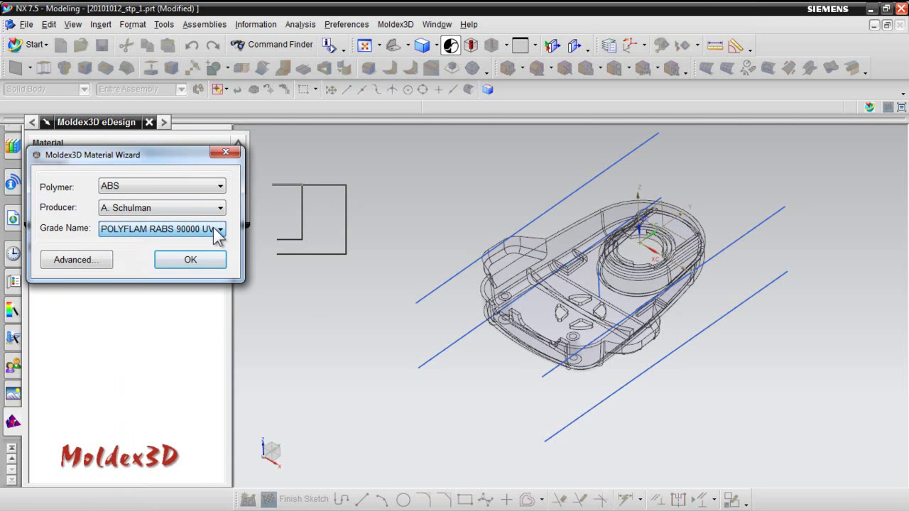
# Add A. Schulman's ABS grade POLYFLAM RABS 90000 UV5 from the Moldex3D Bank to the project and assign it to the part.
pyautogui.click(102, 262)
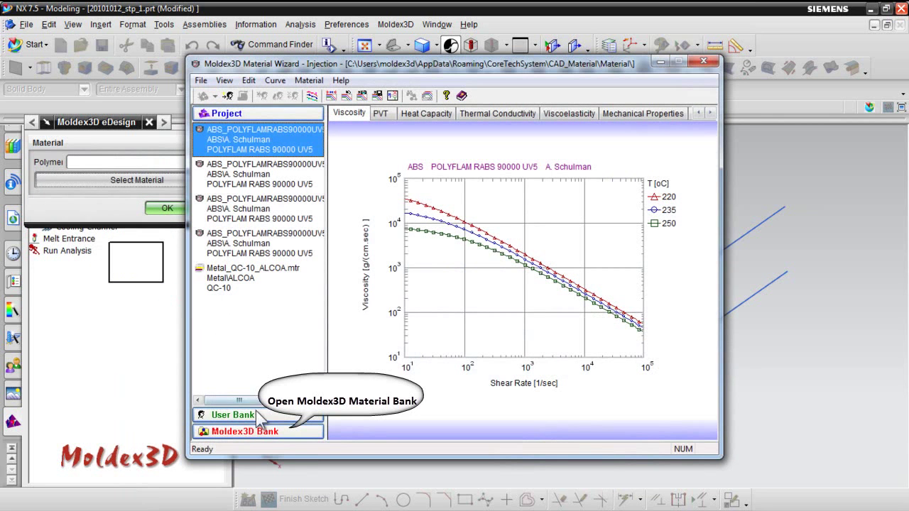
pyautogui.click(260, 437)
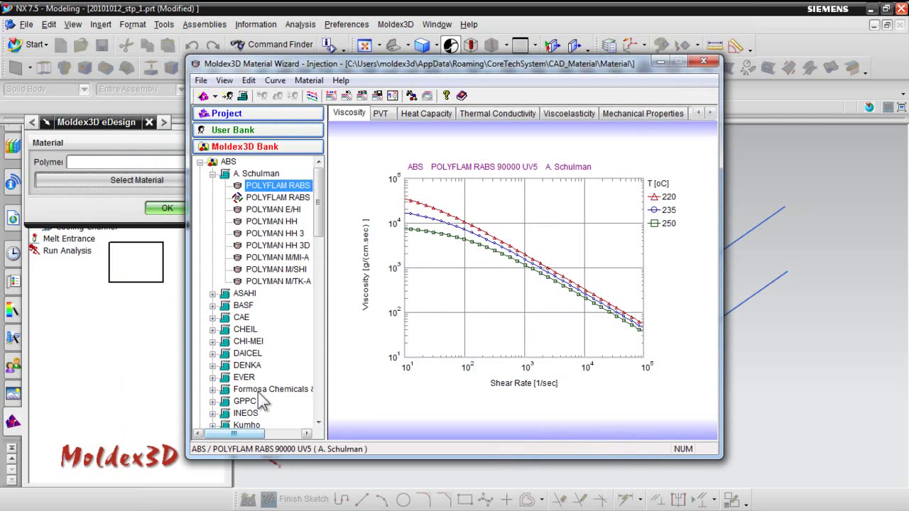
pyautogui.rightClick(277, 190)
pyautogui.click(348, 191)
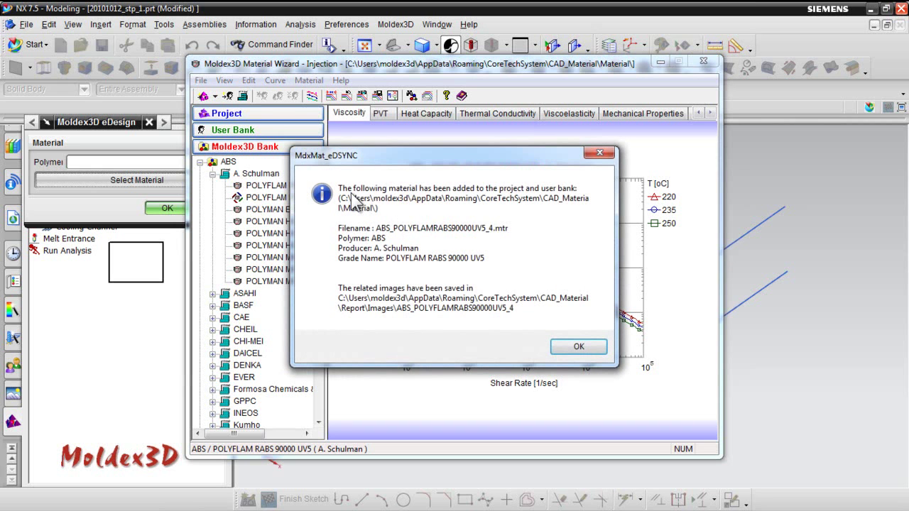
pyautogui.click(579, 347)
pyautogui.click(704, 62)
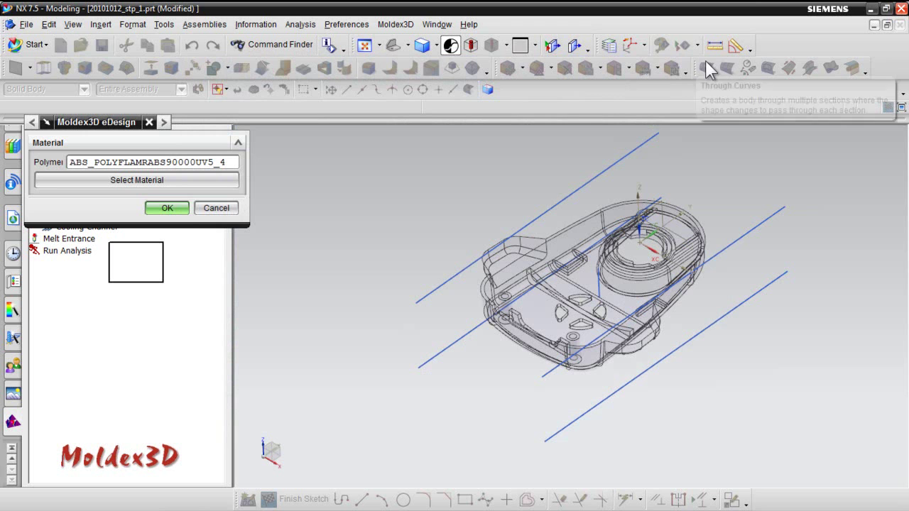
pyautogui.click(170, 208)
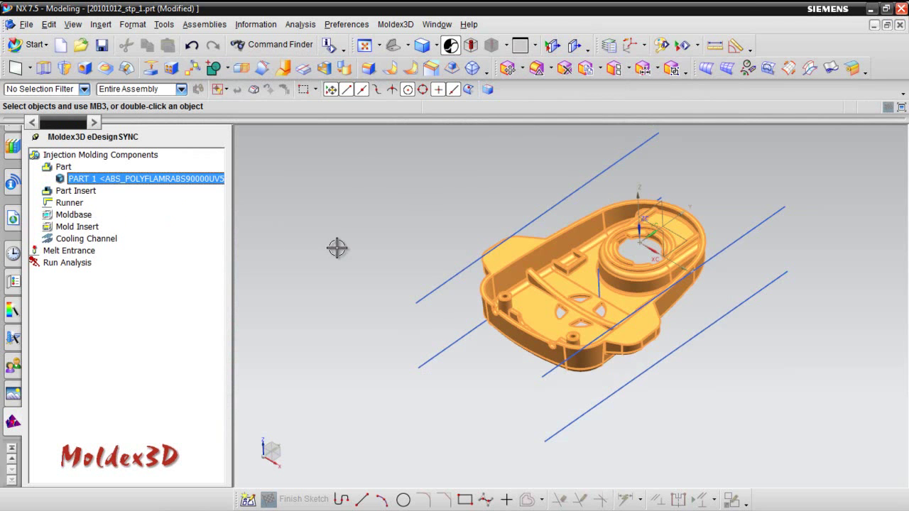
# Create a cold runner with a diameter of 3 from the short vertical line beside the part's circular boss.
pyautogui.keyDown('shift'); pyautogui.moveTo(337, 248); pyautogui.dragTo(297, 298, button='middle'); pyautogui.keyUp('shift')
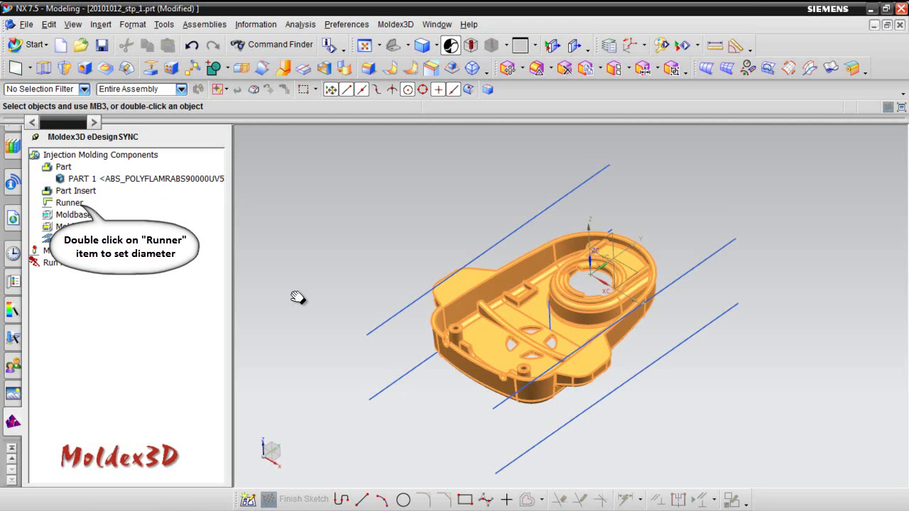
pyautogui.doubleClick(70, 202)
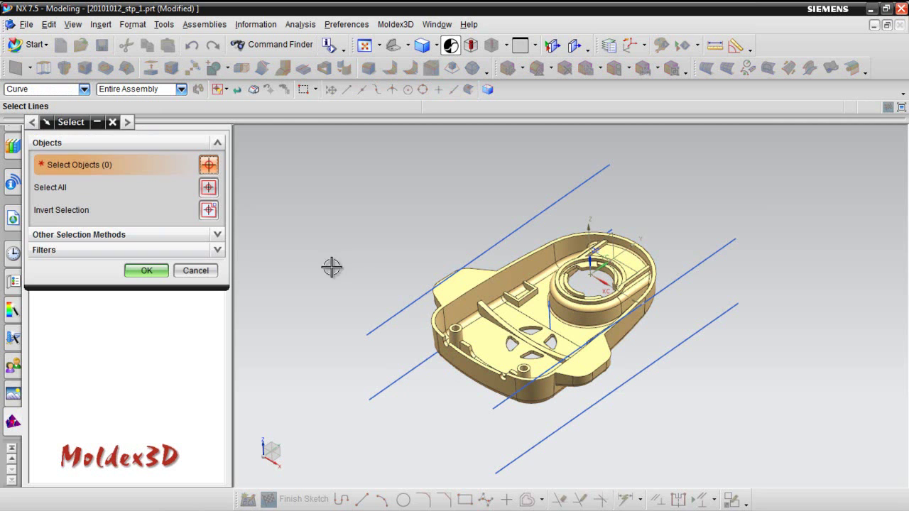
pyautogui.click(551, 319)
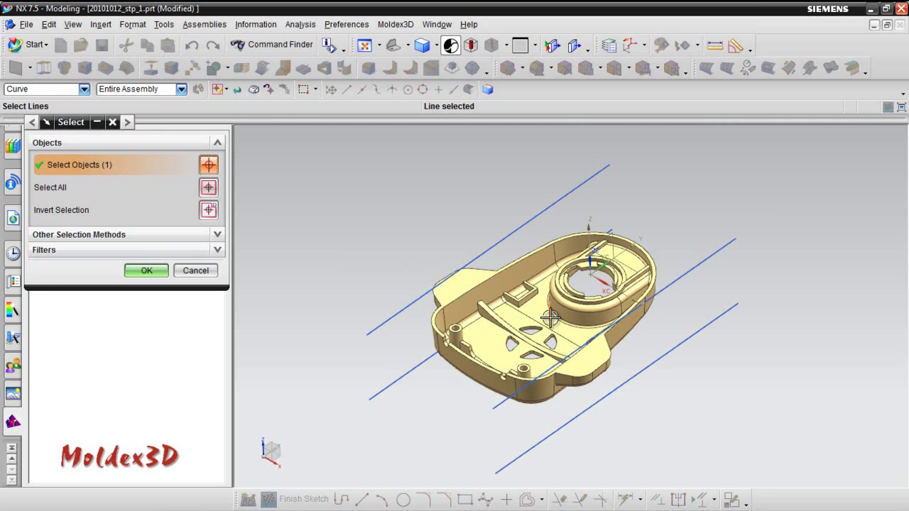
pyautogui.click(141, 272)
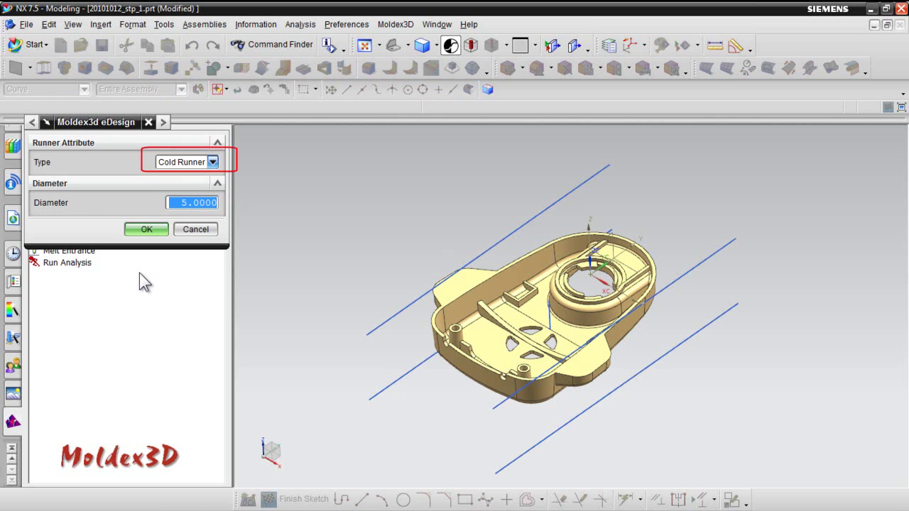
pyautogui.write('3')
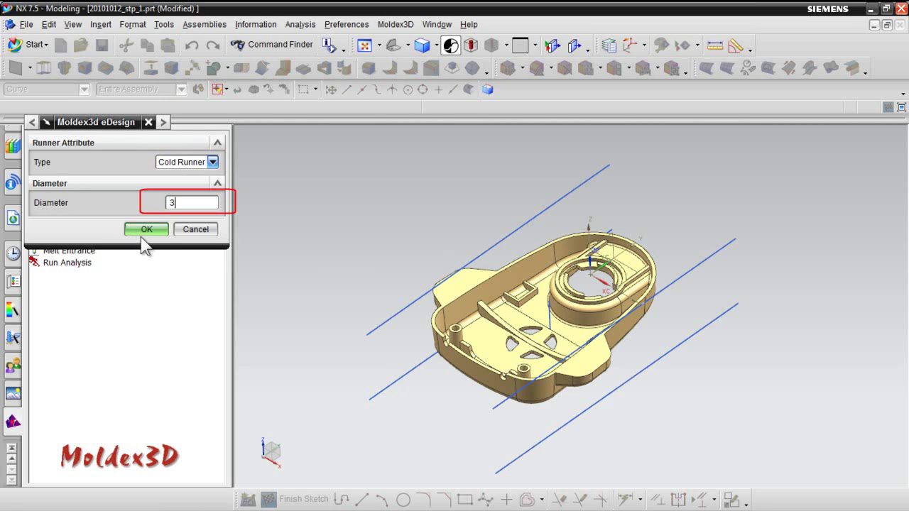
pyautogui.click(143, 235)
pyautogui.click(145, 230)
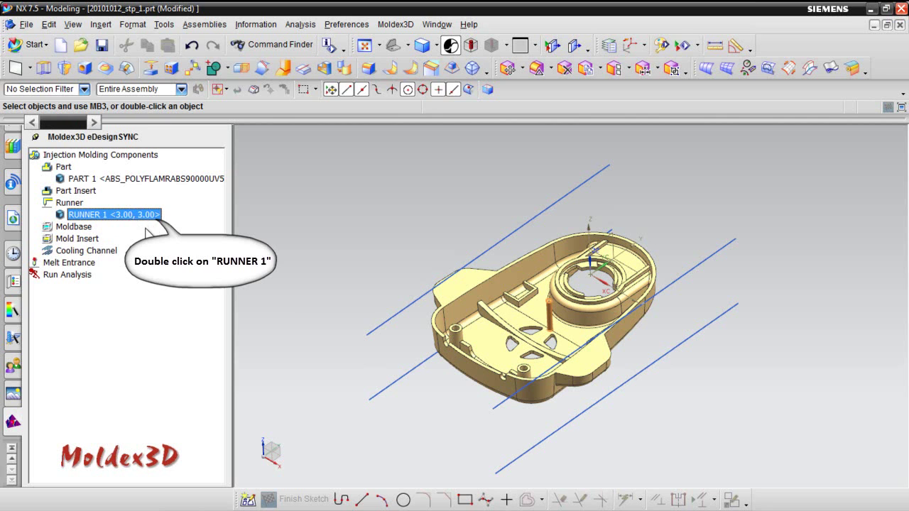
# Taper the runner by setting its diameter at the red end to 1.2.
pyautogui.doubleClick(130, 214)
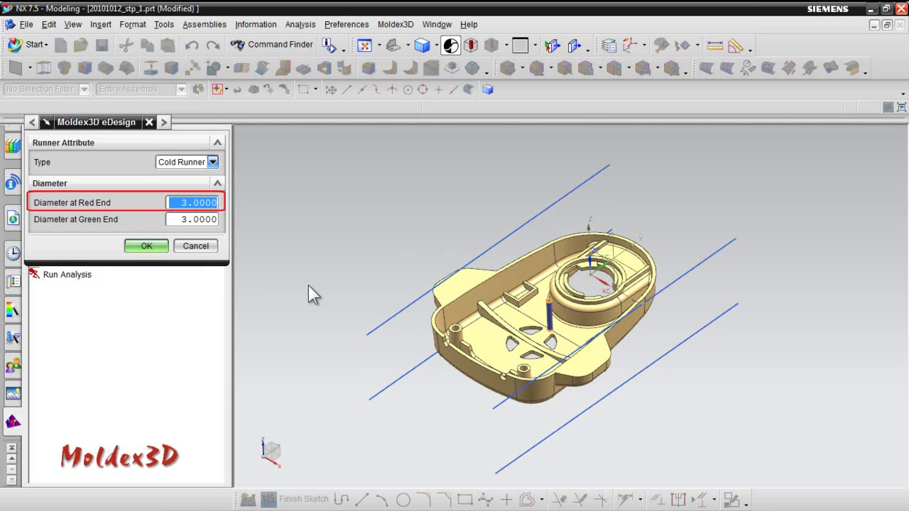
pyautogui.write('1.2')
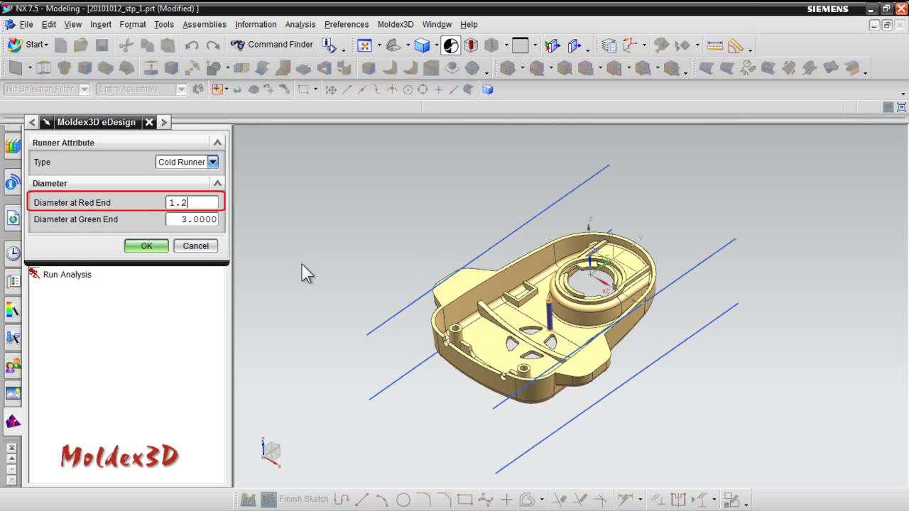
pyautogui.click(151, 246)
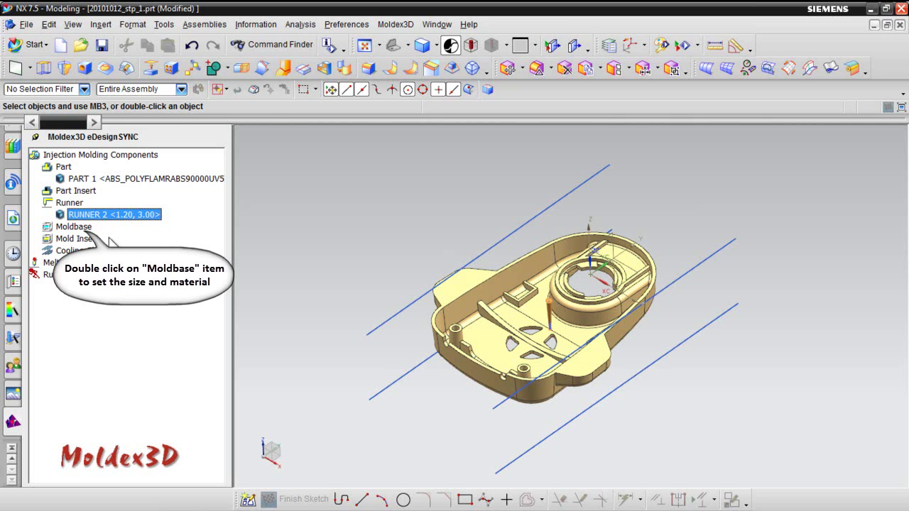
# Set the moldbase dimensions to 200 in X, 200 in Y and 100 in Z.
pyautogui.doubleClick(76, 227)
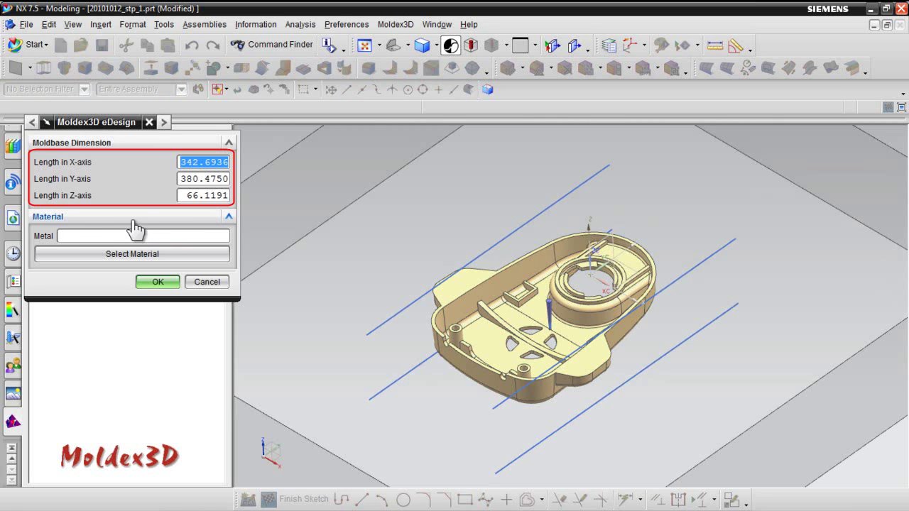
pyautogui.write('200')
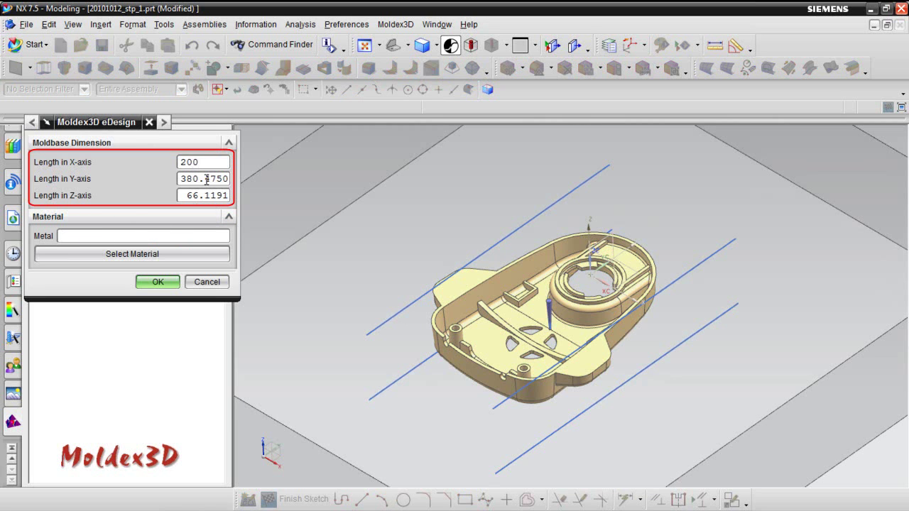
pyautogui.press('Tab')
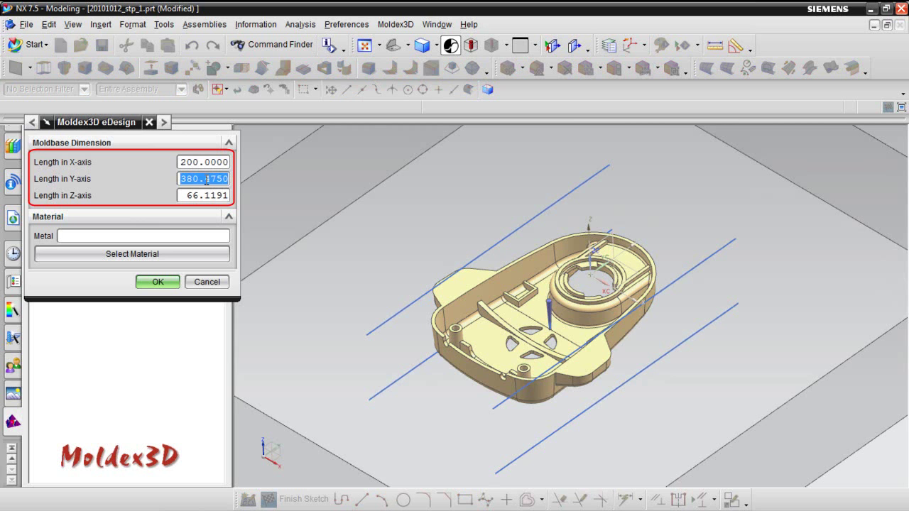
pyautogui.write('200')
pyautogui.press('Tab')
pyautogui.write('100')
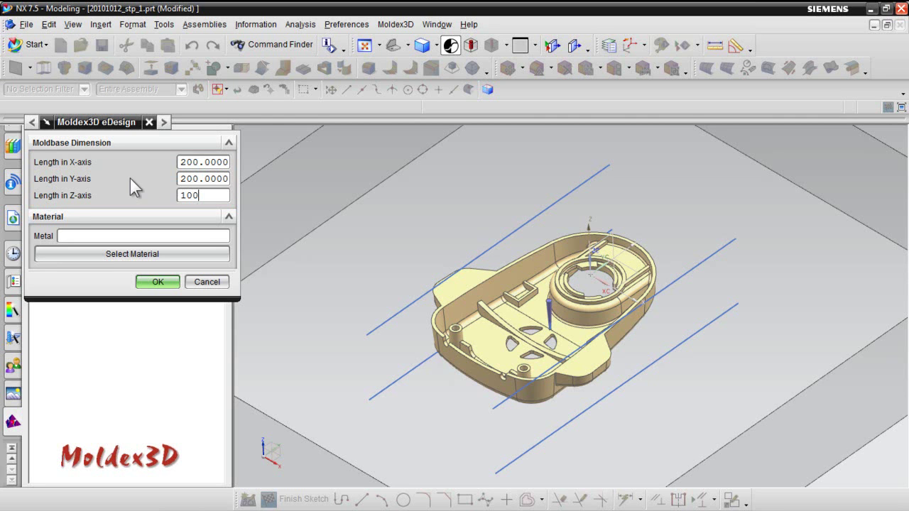
# Assign the ALCOA metal grade QC-10 to the moldbase and create it.
pyautogui.click(131, 254)
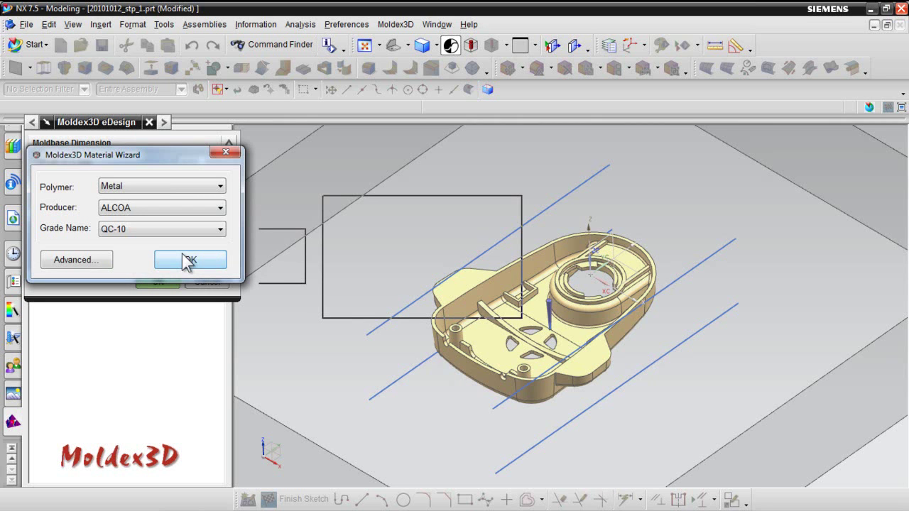
pyautogui.click(187, 260)
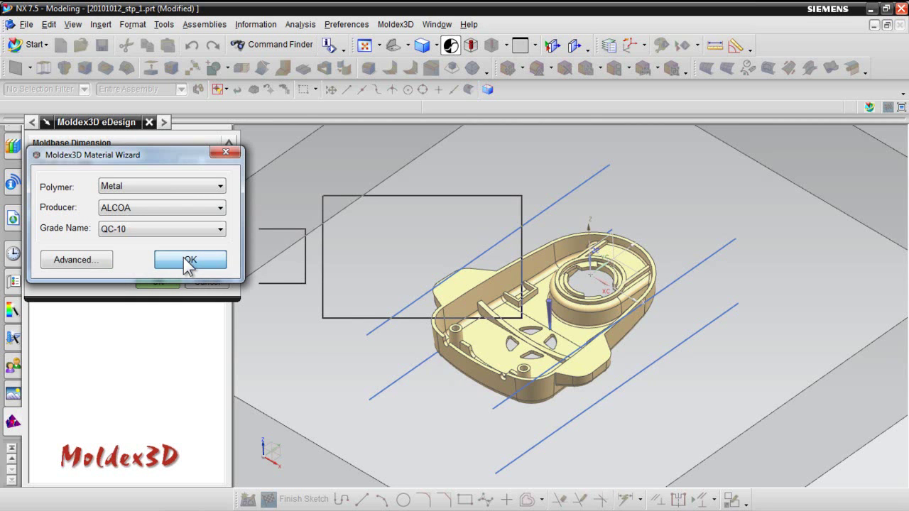
pyautogui.click(168, 284)
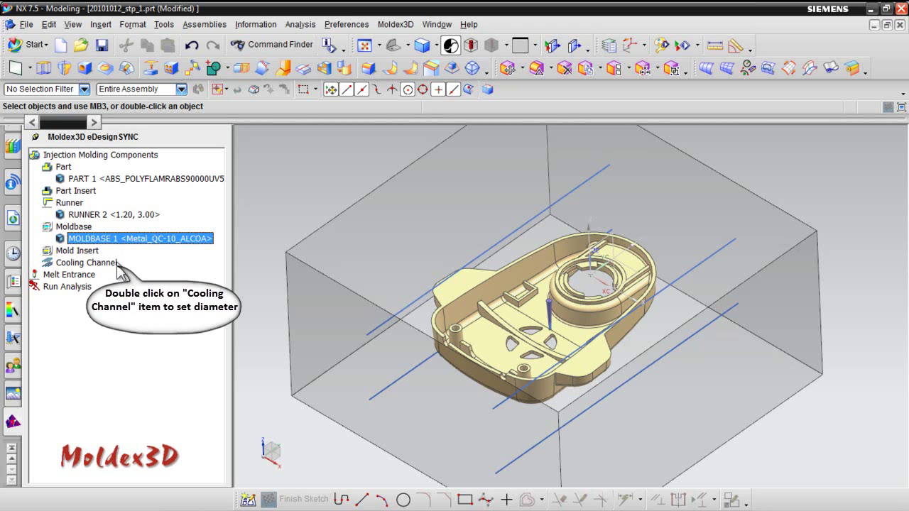
# Create cooling channels with a diameter of 10 from the four long straight lines around the part.
pyautogui.doubleClick(95, 263)
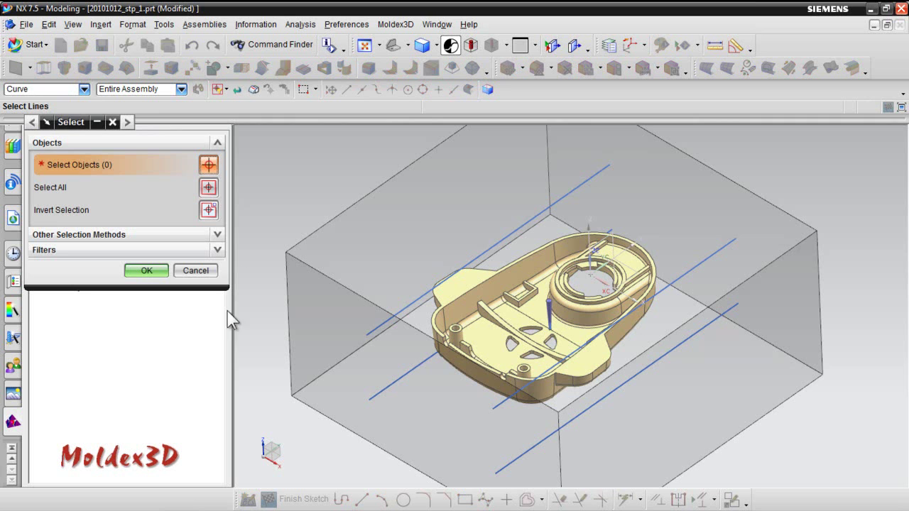
pyautogui.click(377, 325)
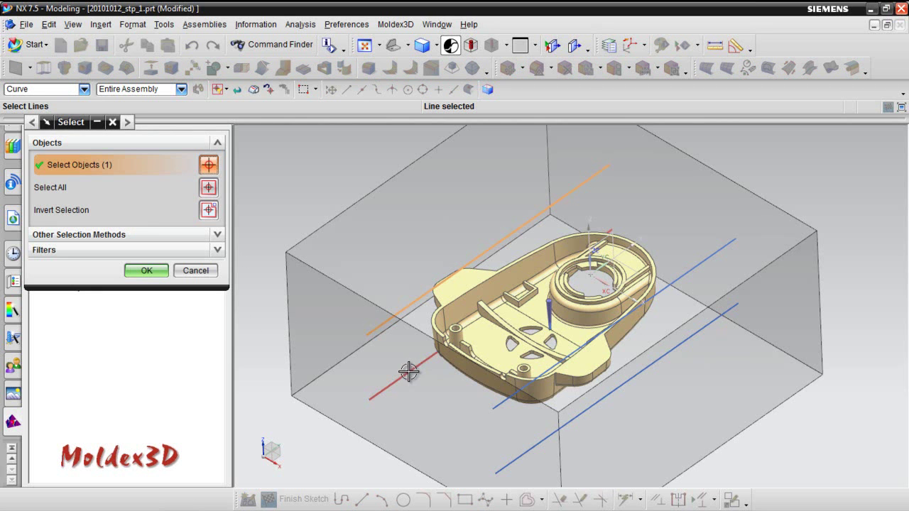
pyautogui.click(409, 371)
pyautogui.click(515, 394)
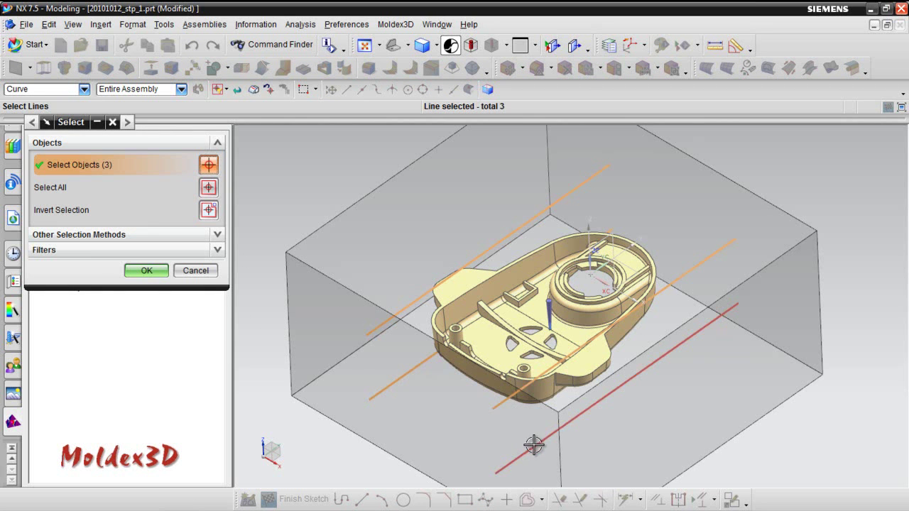
pyautogui.click(534, 444)
pyautogui.click(142, 270)
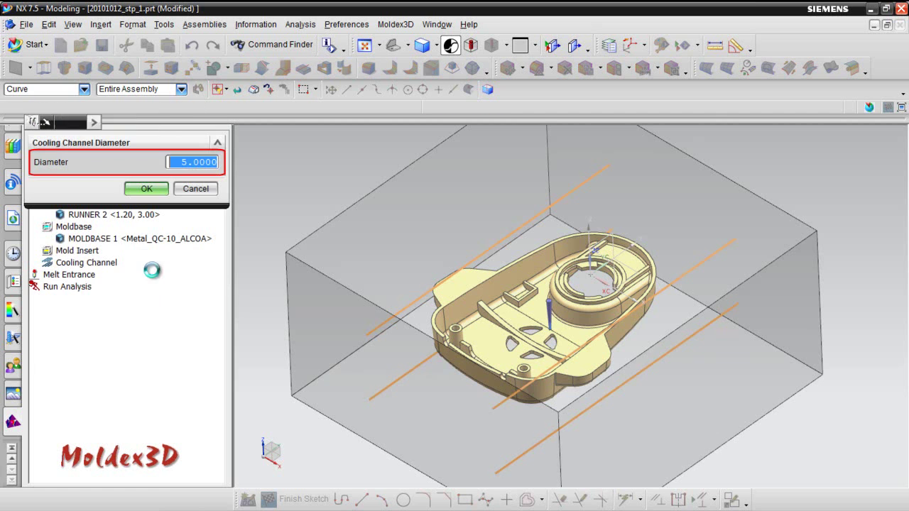
pyautogui.write('10')
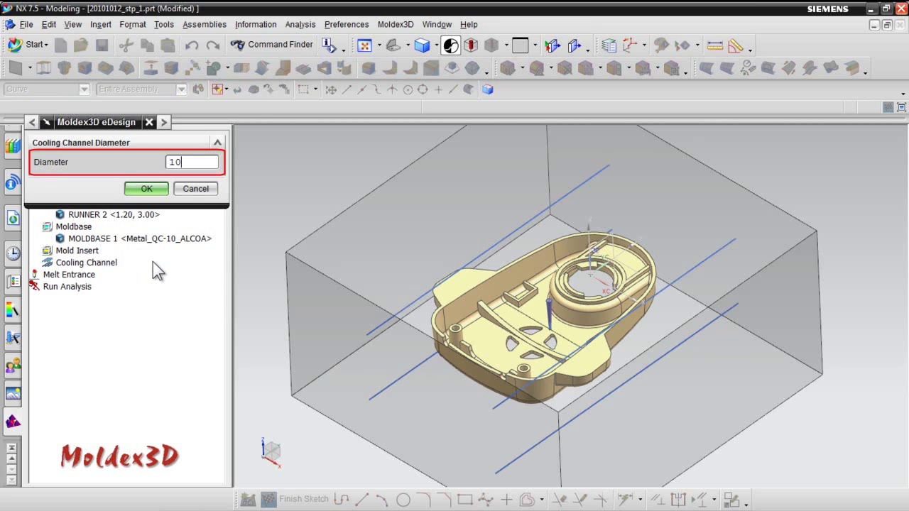
pyautogui.click(153, 189)
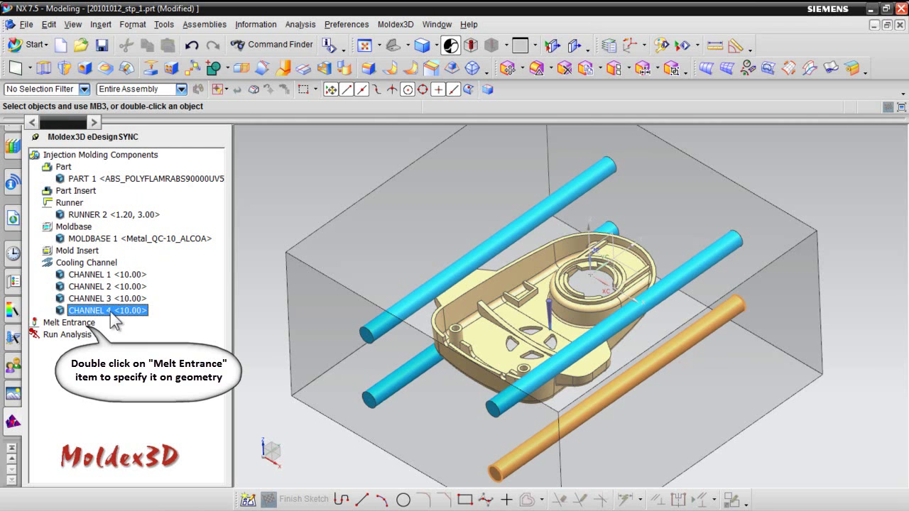
# Add the melt entrance automatically and check its placement on the runner.
pyautogui.doubleClick(88, 324)
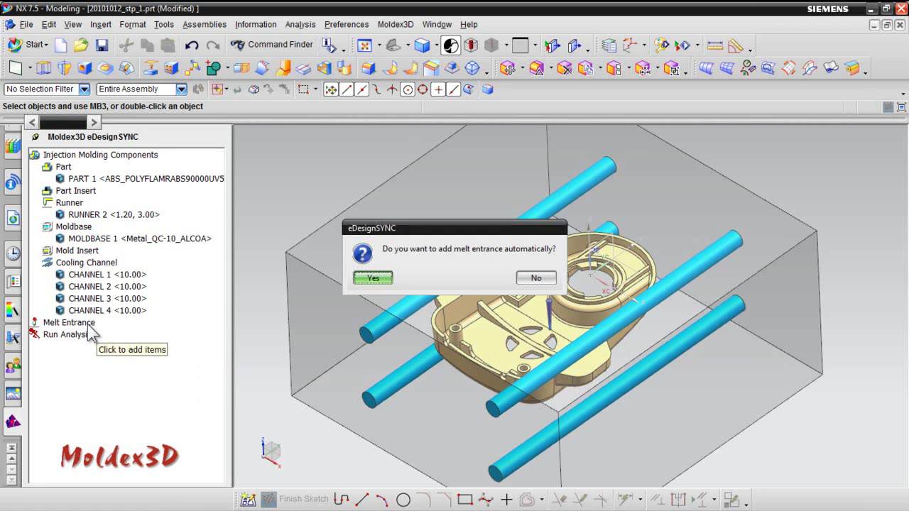
pyautogui.click(373, 278)
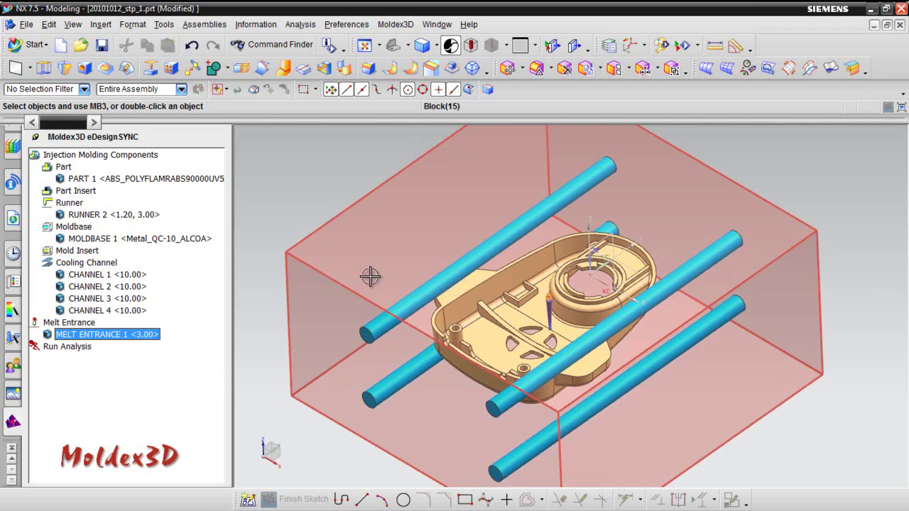
pyautogui.scroll(5, 553, 304)
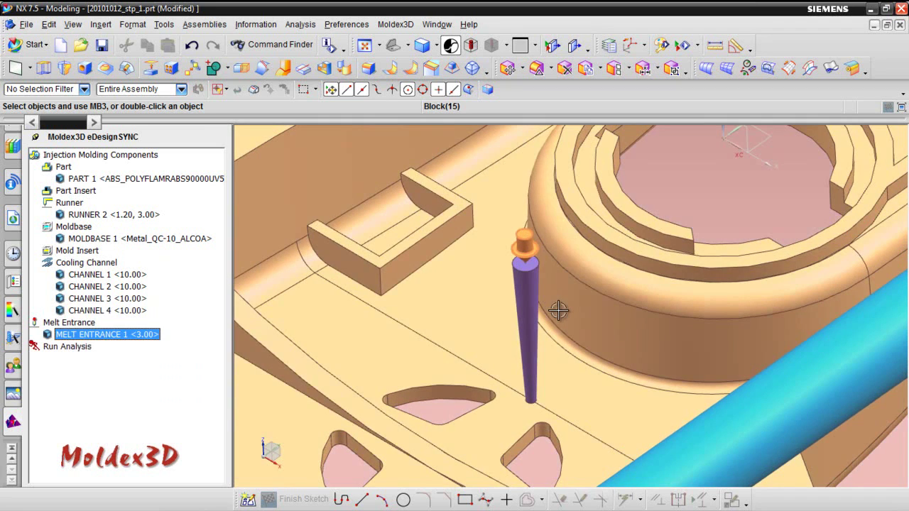
pyautogui.scroll(-6, 559, 311)
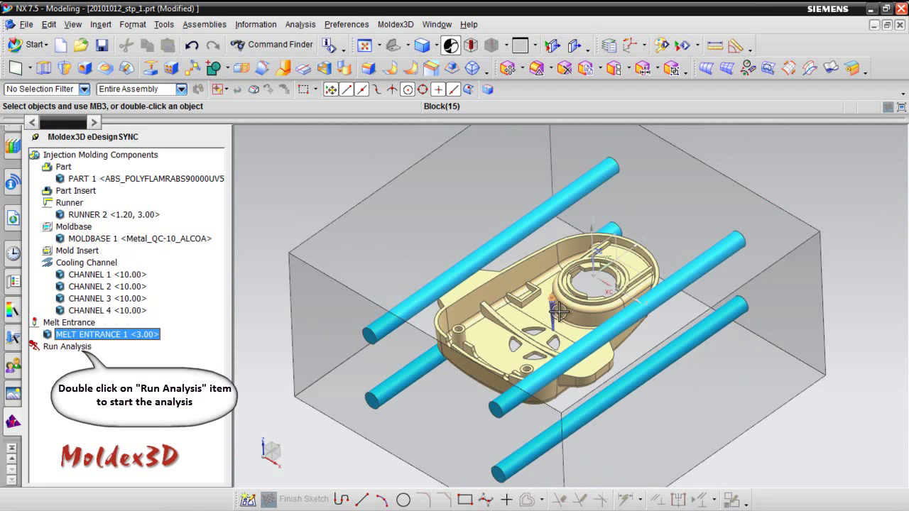
pyautogui.scroll(-1, 559, 310)
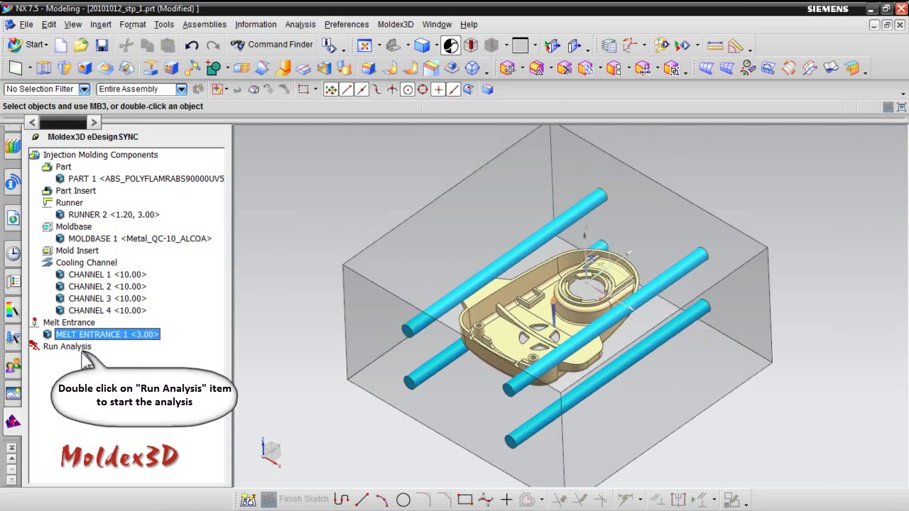
# Open the analysis setup and set the analysis type to Full Analysis (C F P C W).
pyautogui.doubleClick(79, 347)
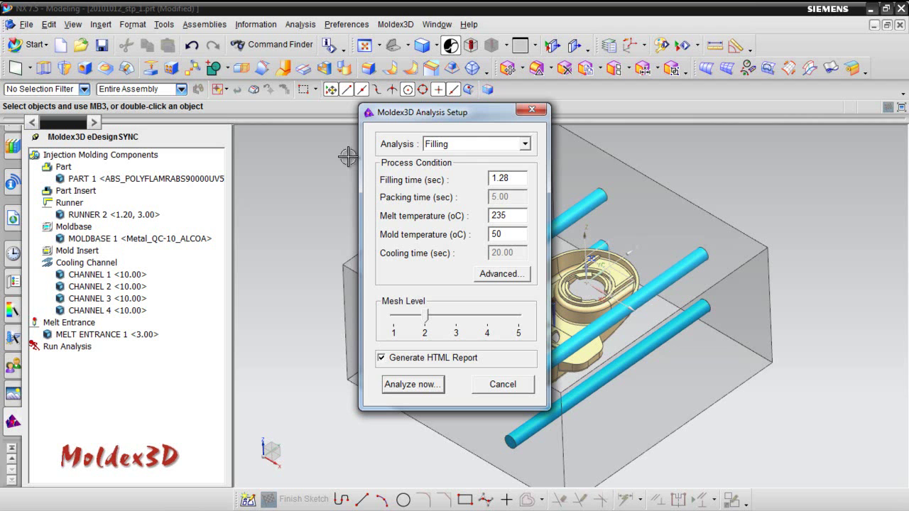
pyautogui.click(525, 145)
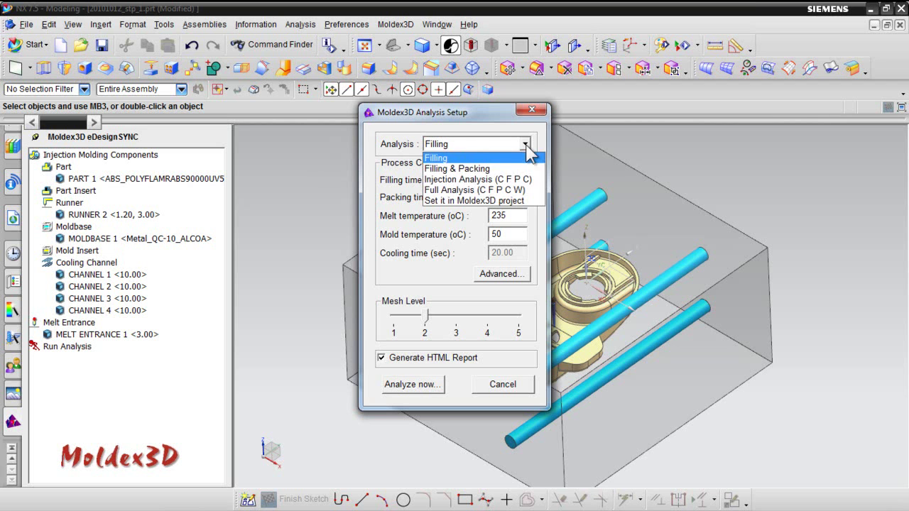
pyautogui.click(506, 189)
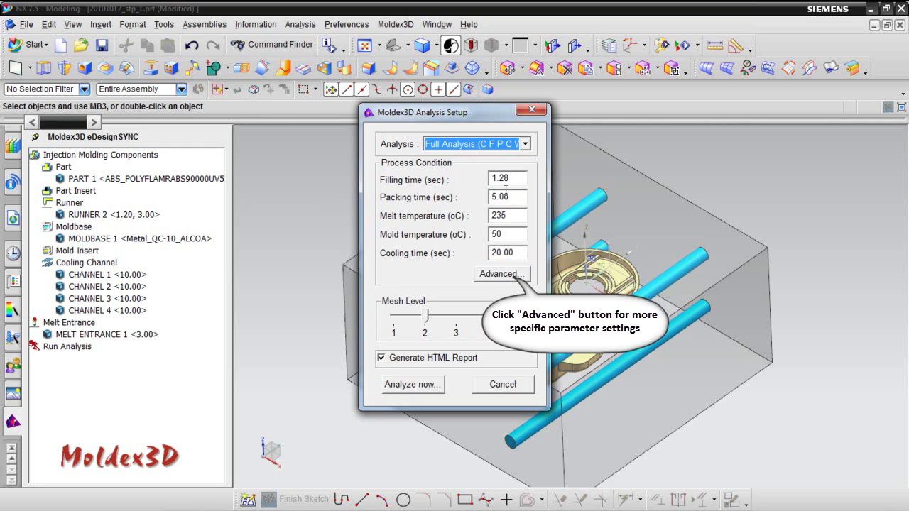
# Review the advanced process conditions, including filling/packing, cooling and summary, and leave without saving.
pyautogui.click(507, 276)
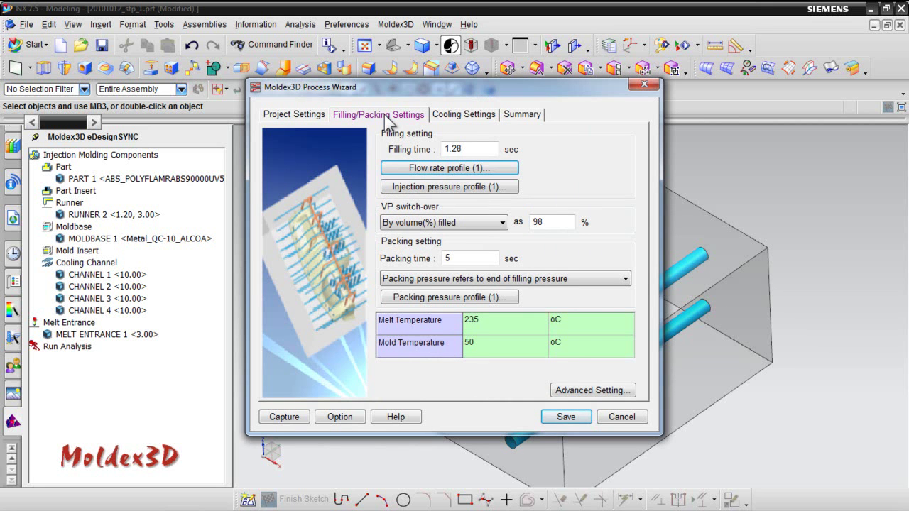
pyautogui.click(457, 117)
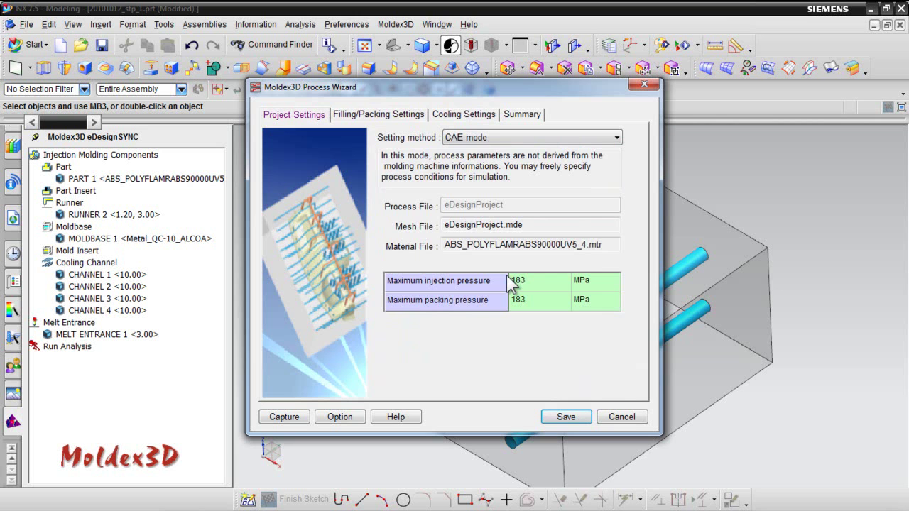
pyautogui.click(384, 116)
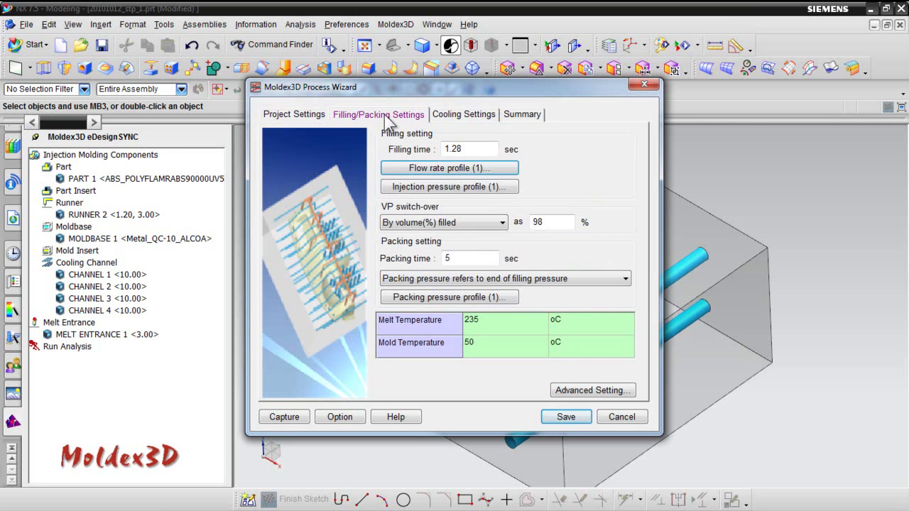
pyautogui.click(523, 114)
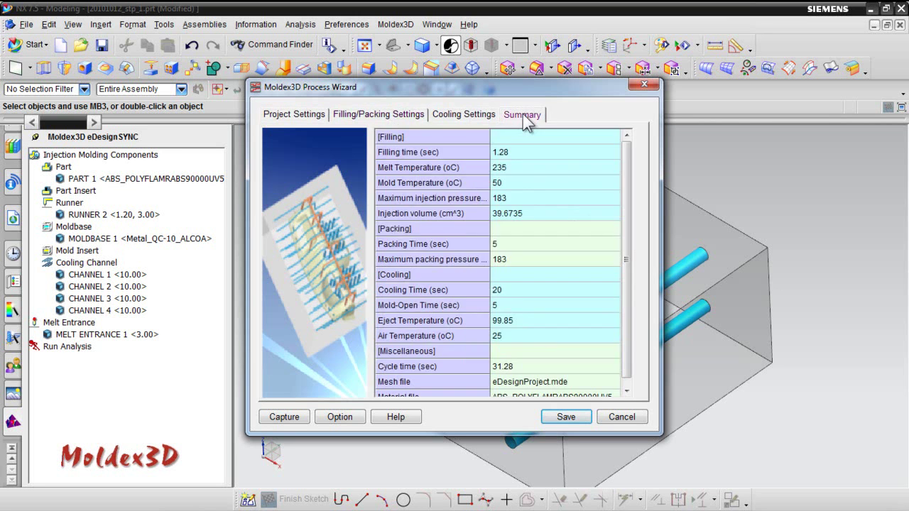
pyautogui.click(620, 417)
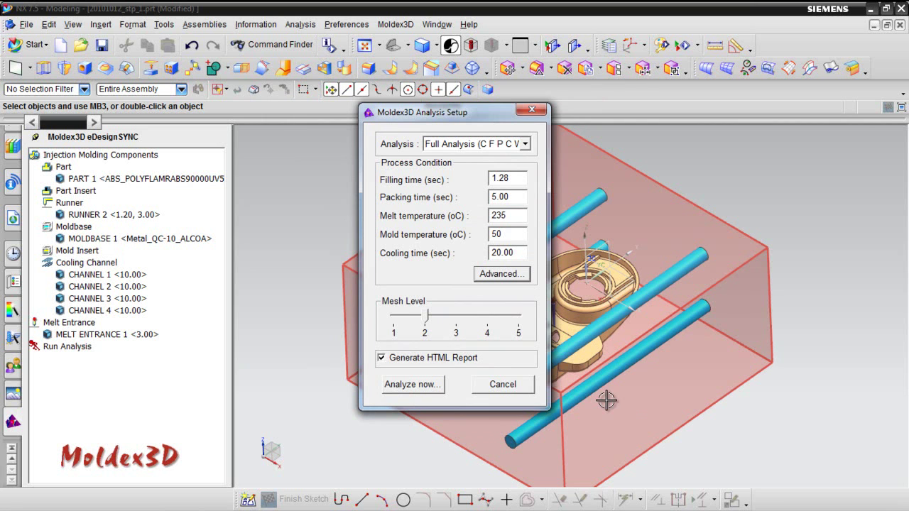
# Start the analysis at mesh level 2 with HTML report generation enabled.
pyautogui.moveTo(426, 315); pyautogui.dragTo(440, 331)
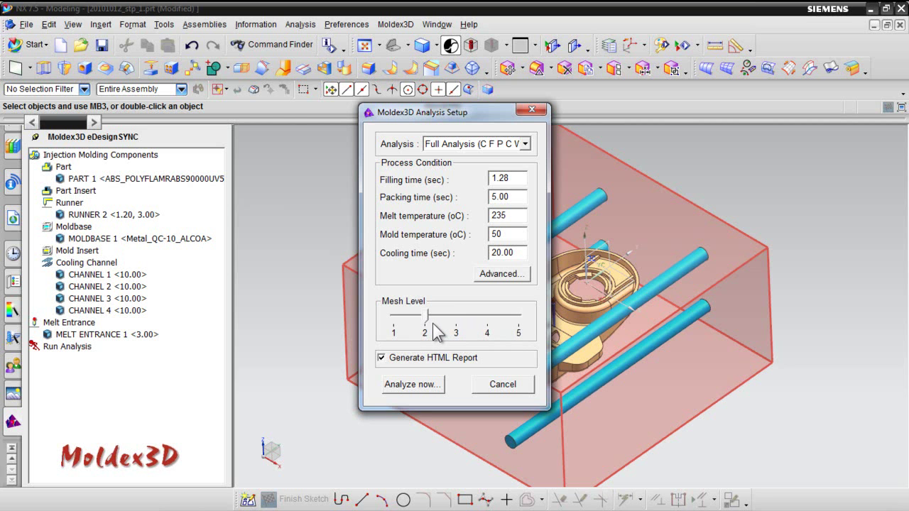
pyautogui.click(381, 358)
pyautogui.click(403, 385)
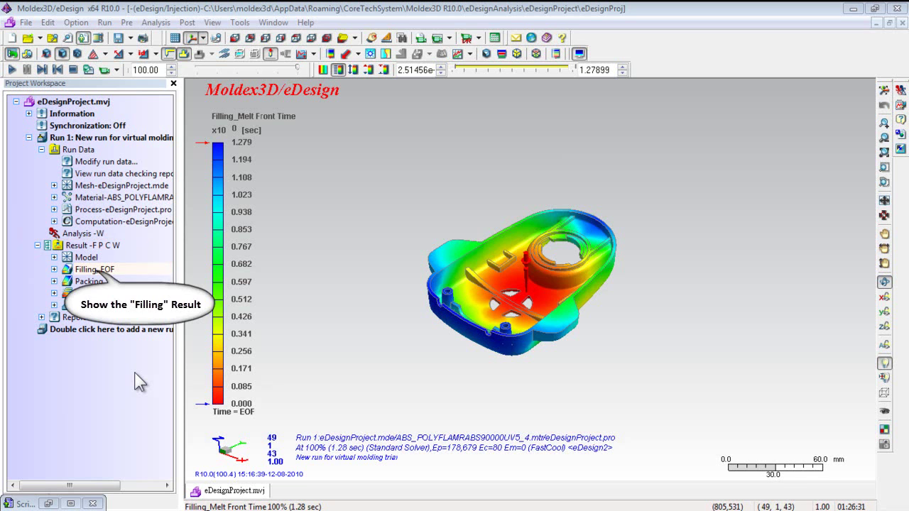
# In Moldex3D/eDesign, open the filling results and play the melt front time animation.
pyautogui.click(54, 269)
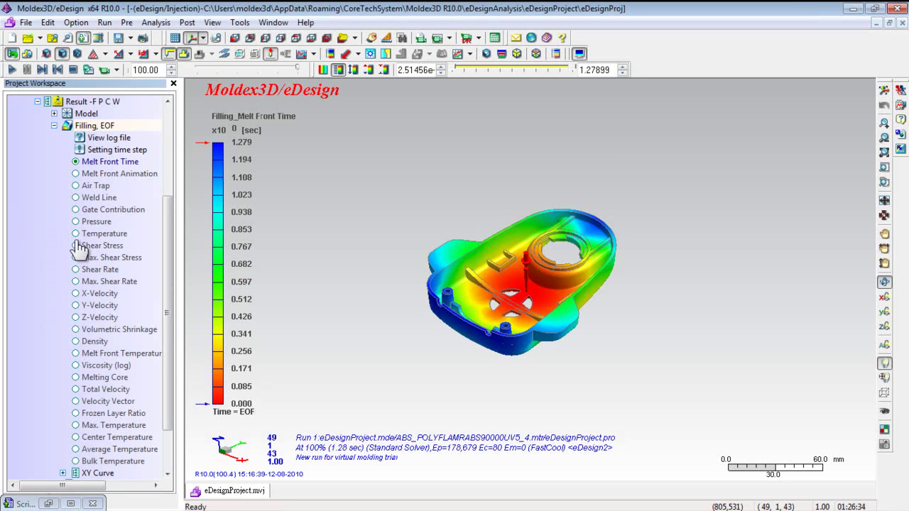
pyautogui.click(12, 69)
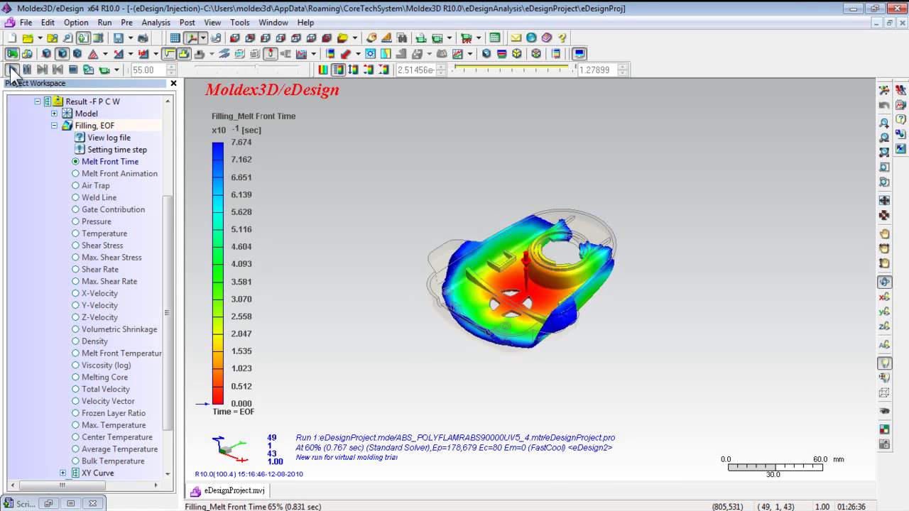
# Display the filling Air Trap result up close, followed by the Weld Line result.
pyautogui.click(76, 185)
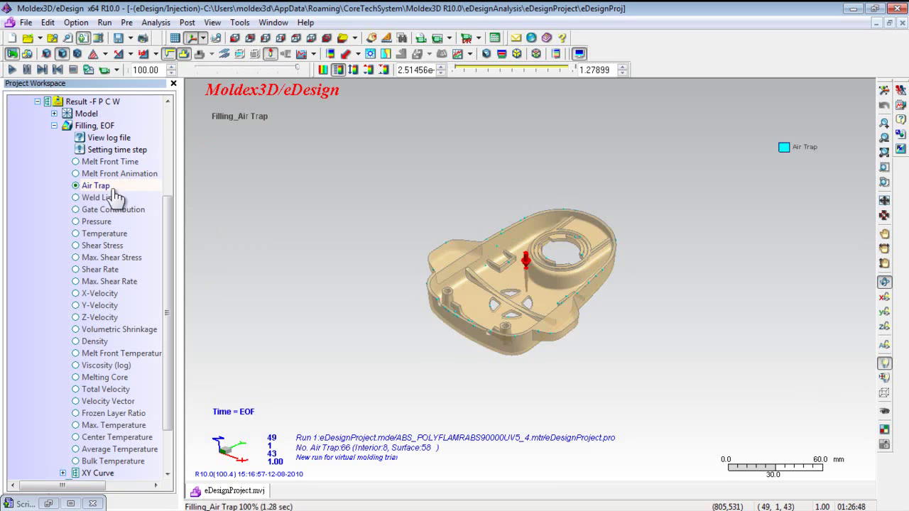
pyautogui.scroll(3, 505, 250)
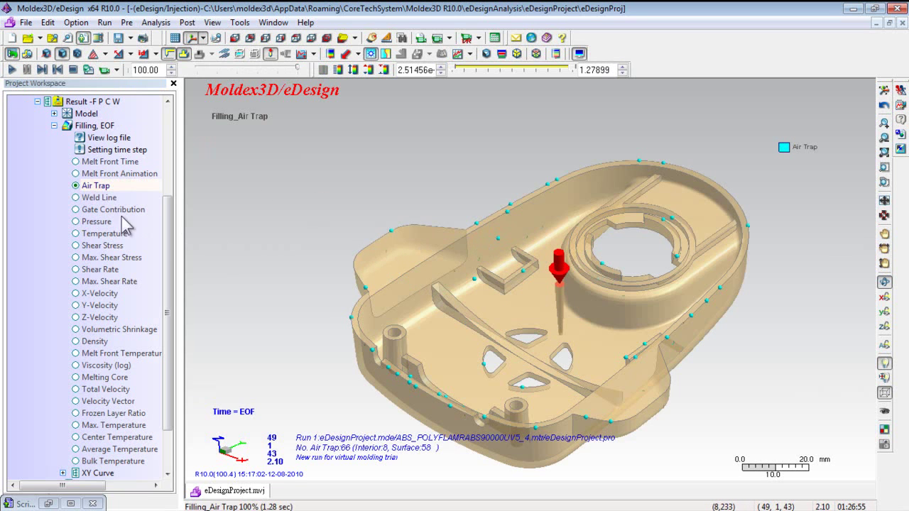
pyautogui.click(105, 198)
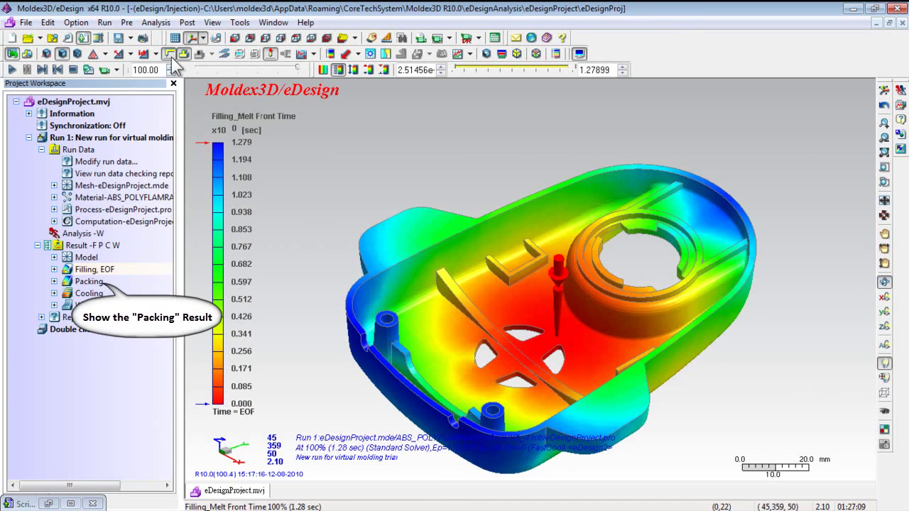
# Hide the runner and melt entrance, and display the packing Pressure result.
pyautogui.click(168, 54)
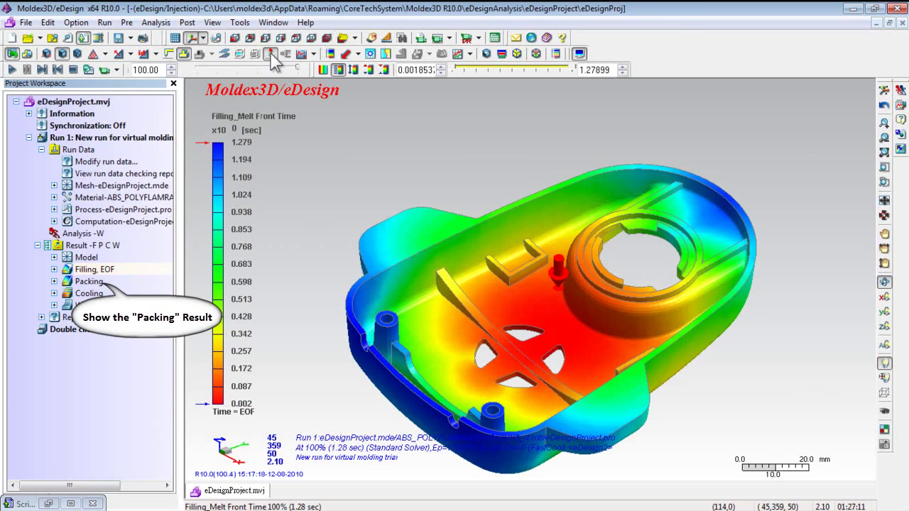
pyautogui.click(54, 281)
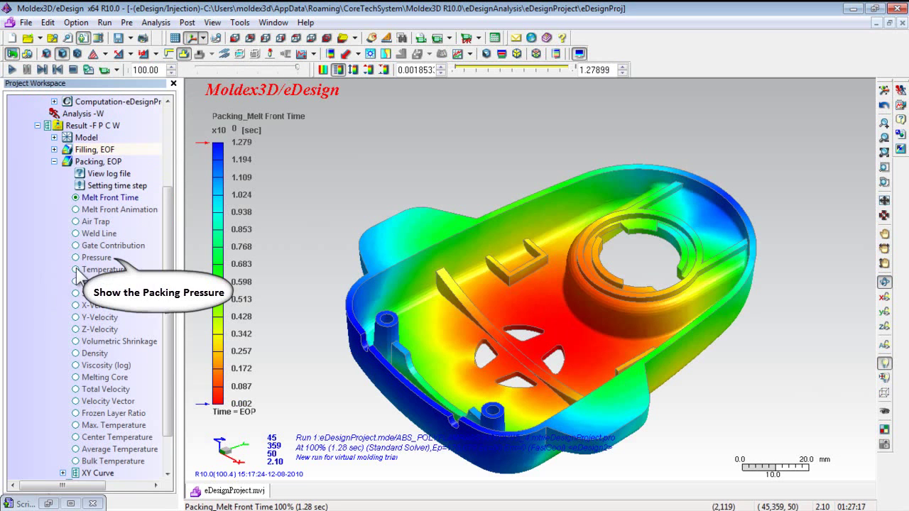
pyautogui.click(94, 259)
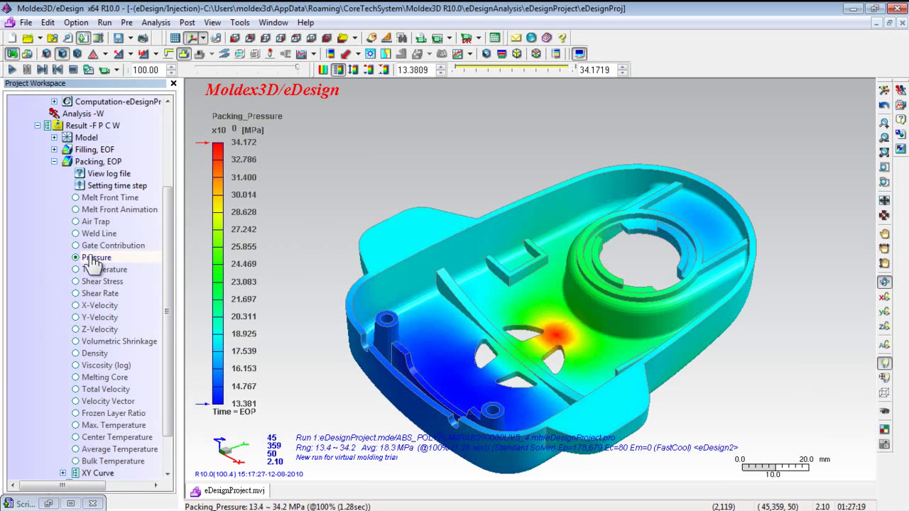
# Compare the packing pressure with the runner shown and hidden, and collapse the packing results.
pyautogui.click(169, 54)
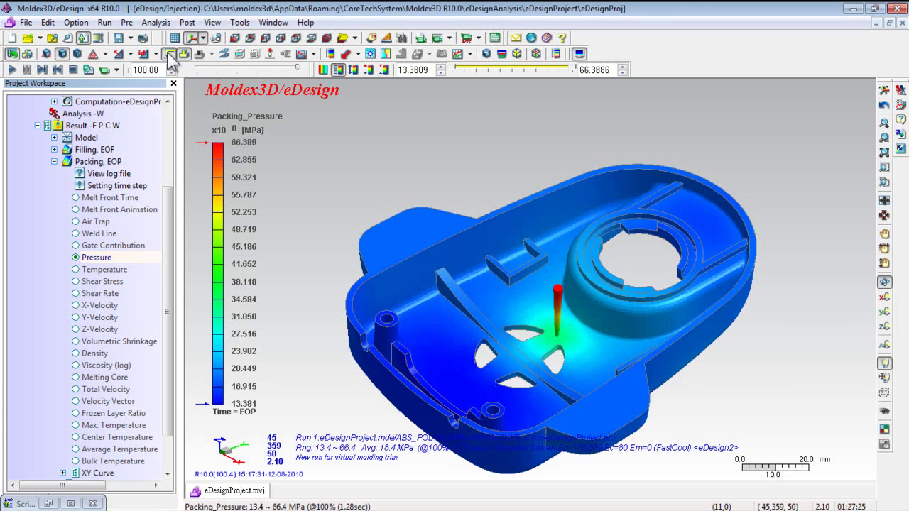
pyautogui.click(169, 54)
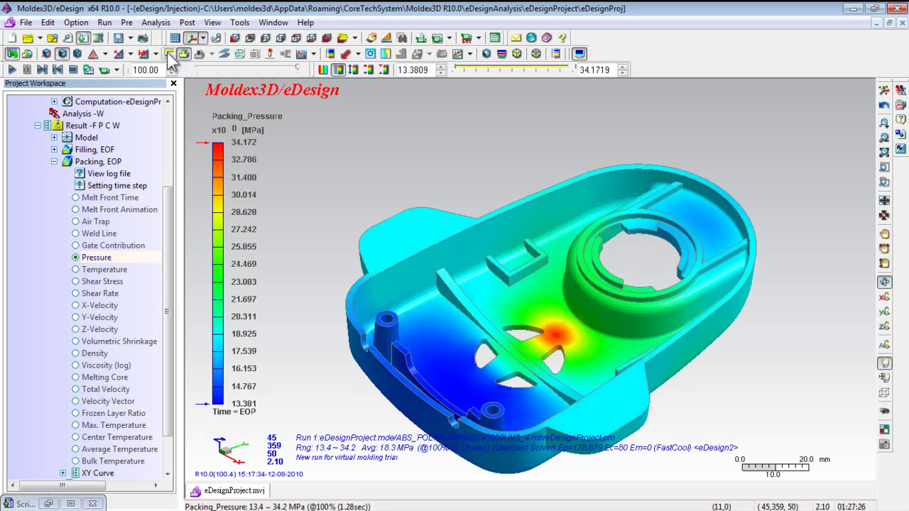
pyautogui.click(54, 162)
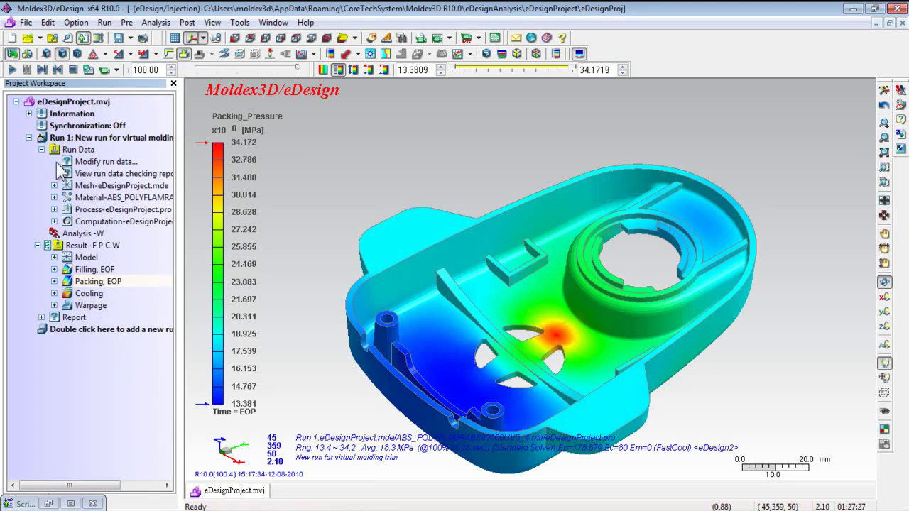
# Open the cooling results and inspect the Cooling Efficiency of the cooling channels from another angle.
pyautogui.doubleClick(85, 294)
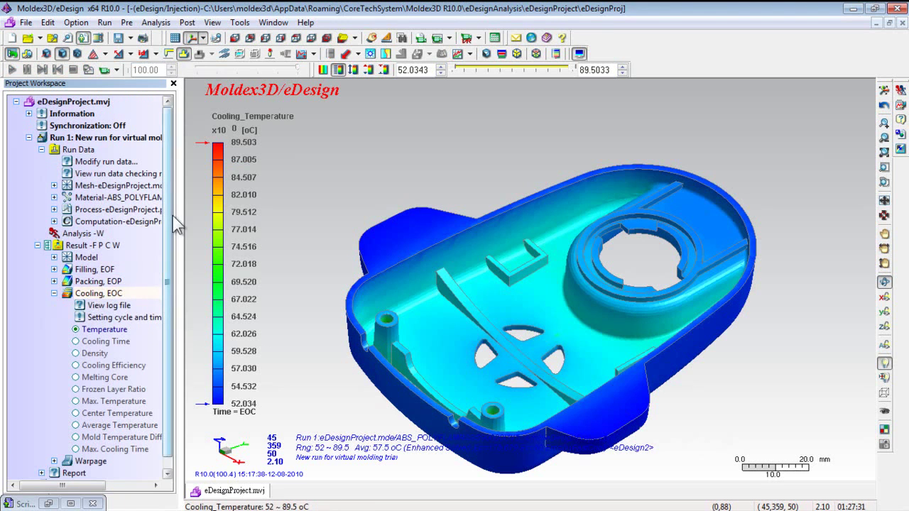
pyautogui.scroll(-1, 171, 224)
pyautogui.click(106, 353)
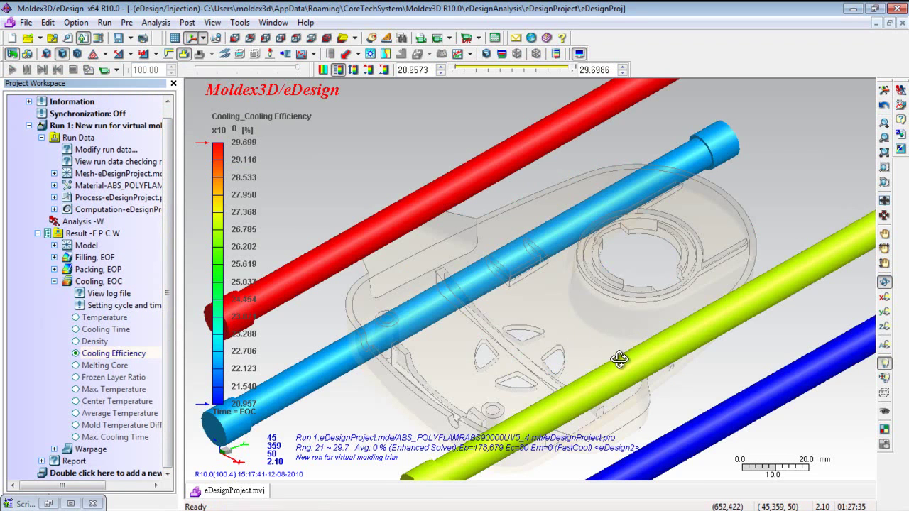
pyautogui.moveTo(619, 360); pyautogui.dragTo(680, 324)
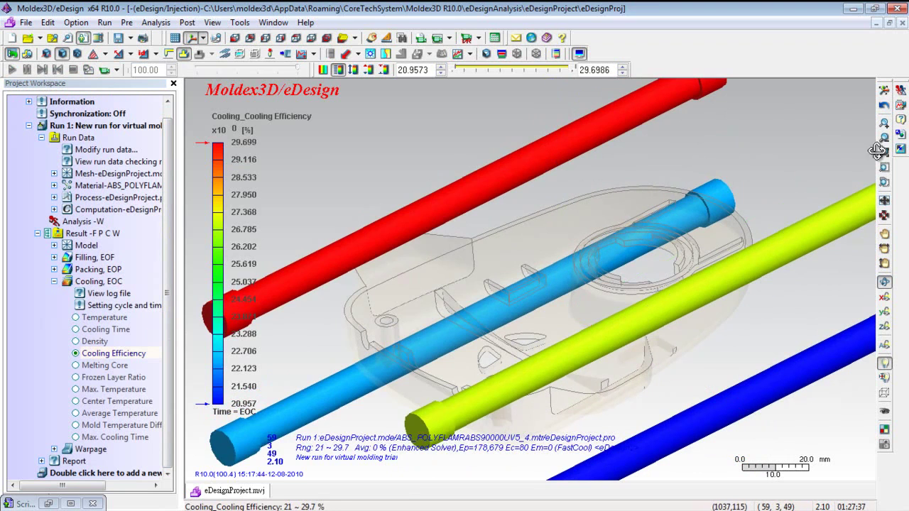
# Check the Cooling Efficiency statistics in the Result Adviser, close it and collapse the cooling results.
pyautogui.click(900, 119)
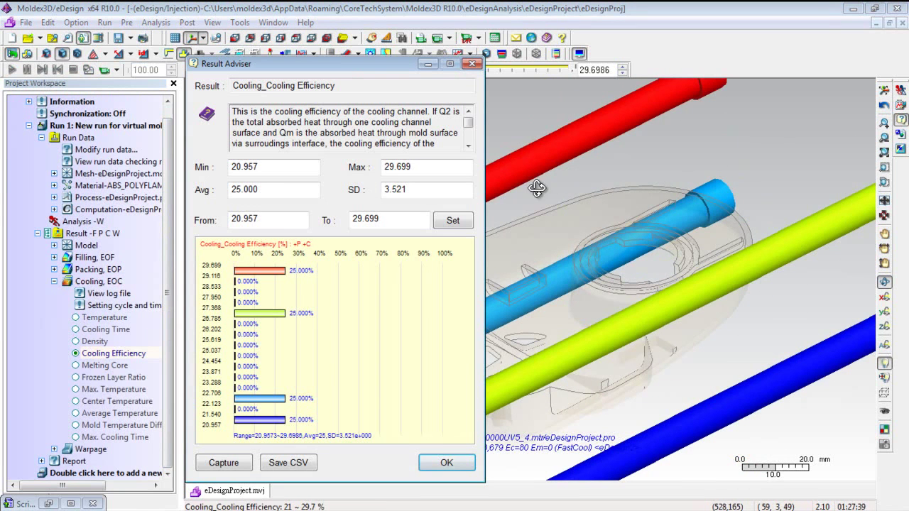
pyautogui.click(473, 64)
pyautogui.click(54, 281)
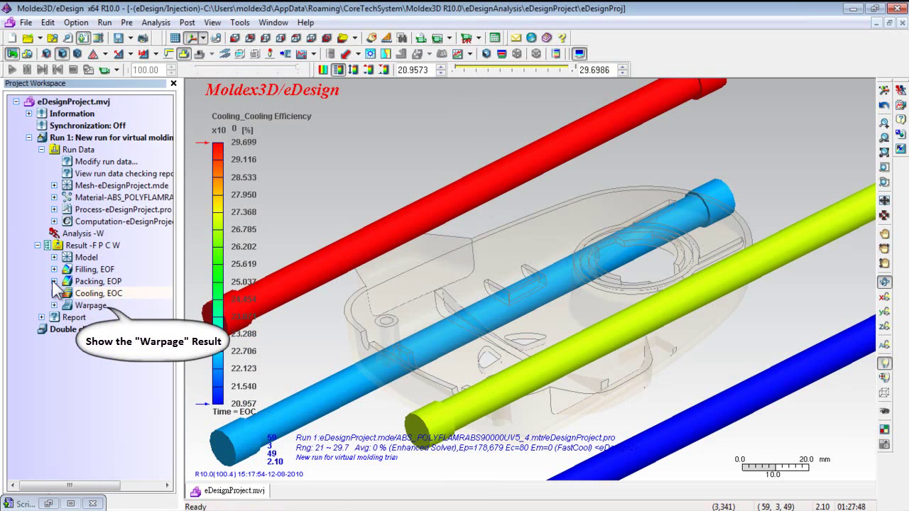
# Open the warpage results and inspect the part's X-Displacement from a steeper angle, followed by its Total Displacement.
pyautogui.doubleClick(82, 306)
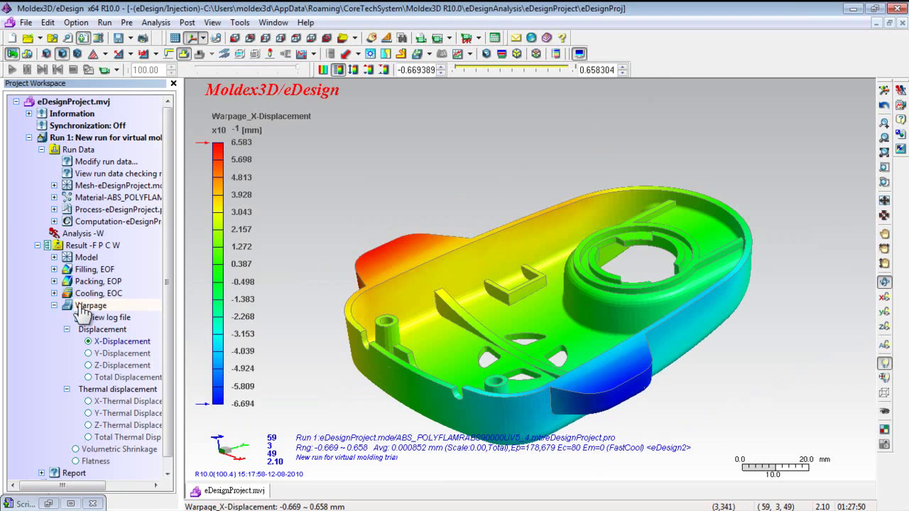
pyautogui.moveTo(544, 315); pyautogui.dragTo(542, 345)
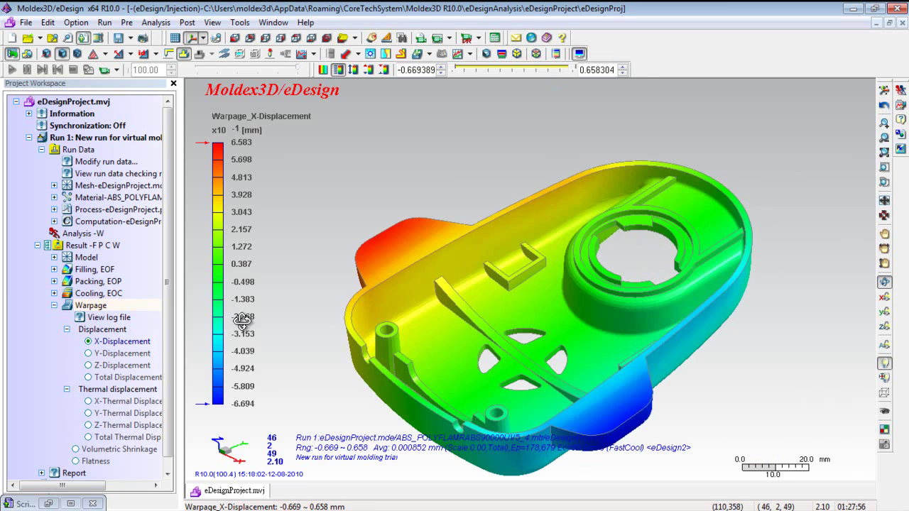
pyautogui.click(113, 377)
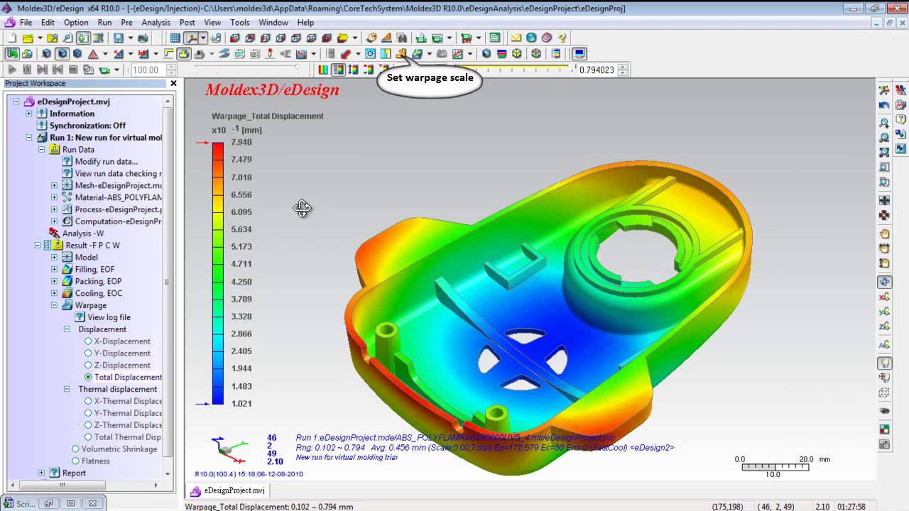
# Set the warpage scale to show Total Displacement on the scaled deformed mesh with a scale factor of 21.
pyautogui.click(401, 54)
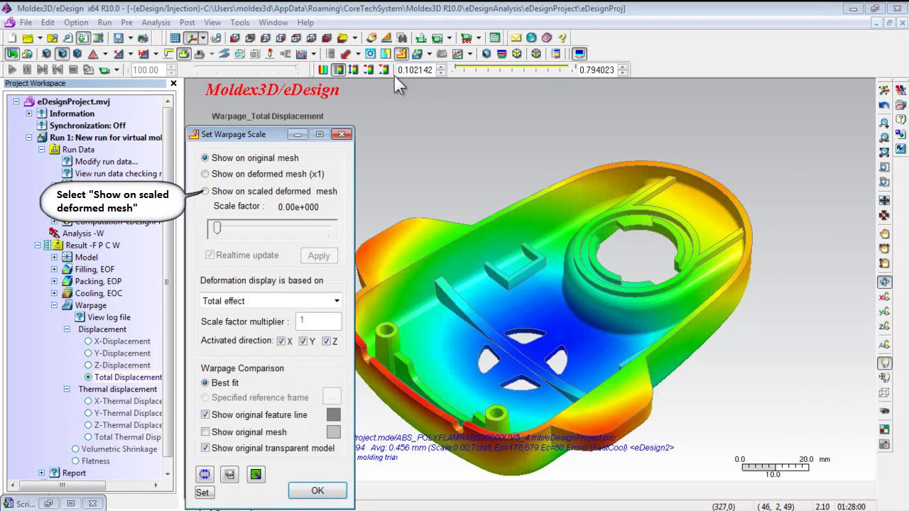
pyautogui.click(205, 192)
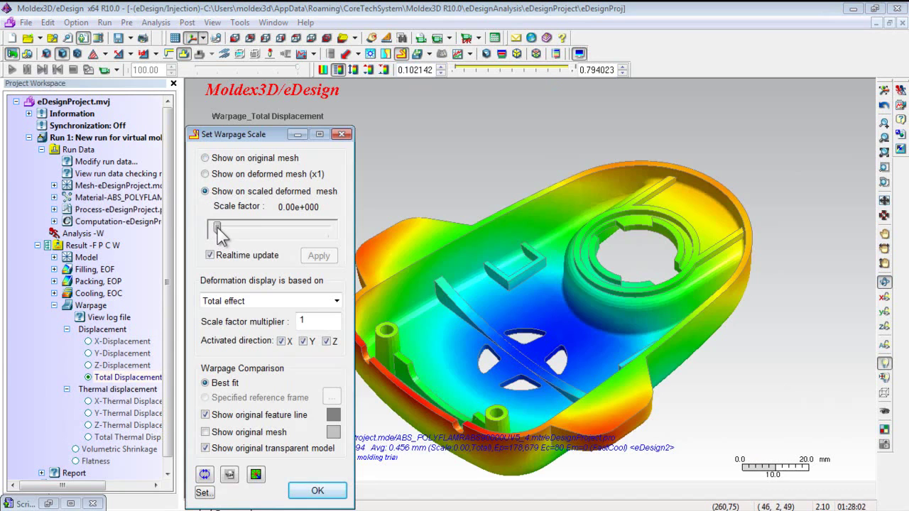
pyautogui.moveTo(217, 228); pyautogui.dragTo(240, 231)
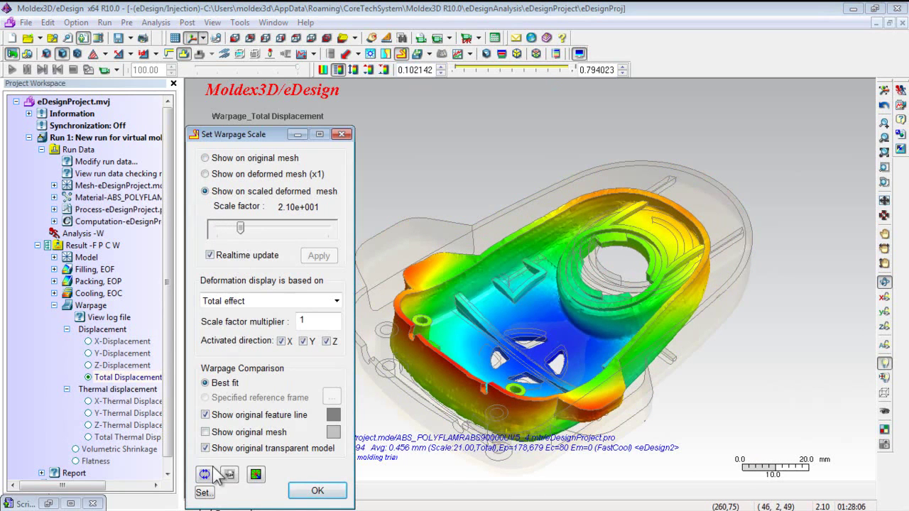
# Animate the part's scaled deformation with the warpage scale dialog minimized, stop the animation and close the dialog.
pyautogui.click(203, 490)
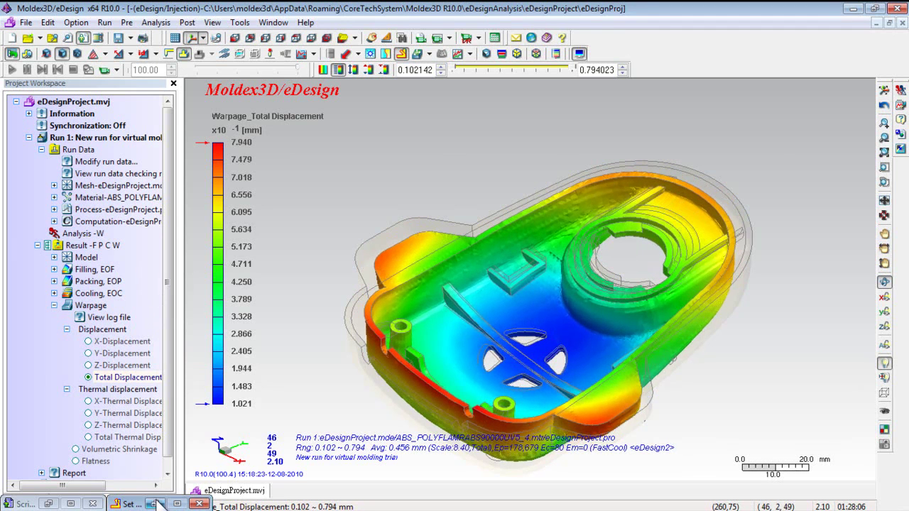
pyautogui.click(128, 504)
pyautogui.click(205, 474)
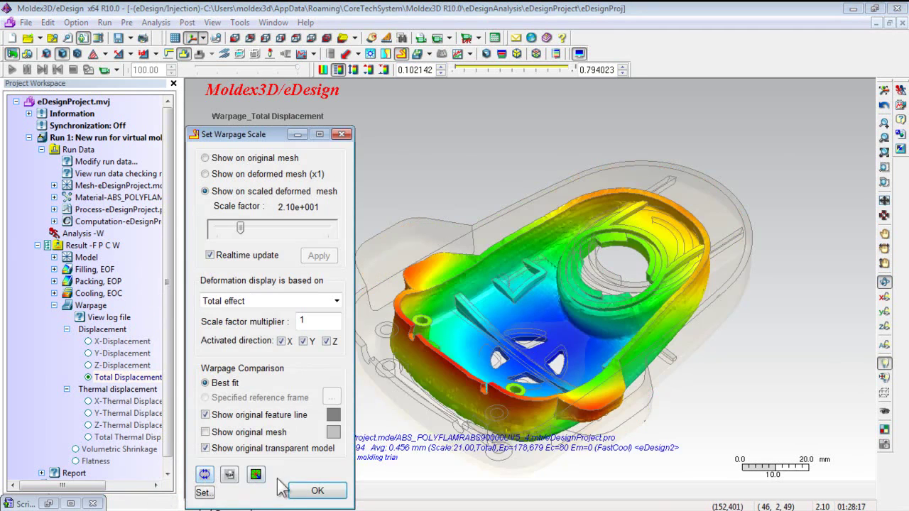
pyautogui.click(316, 491)
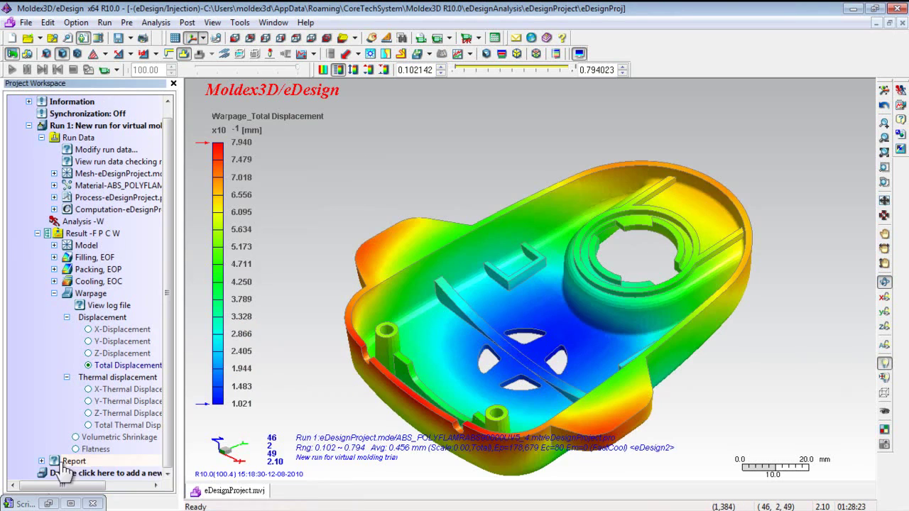
# Expand the run's HTML report and open Report_index.htm in Internet Explorer.
pyautogui.click(42, 473)
pyautogui.click(54, 473)
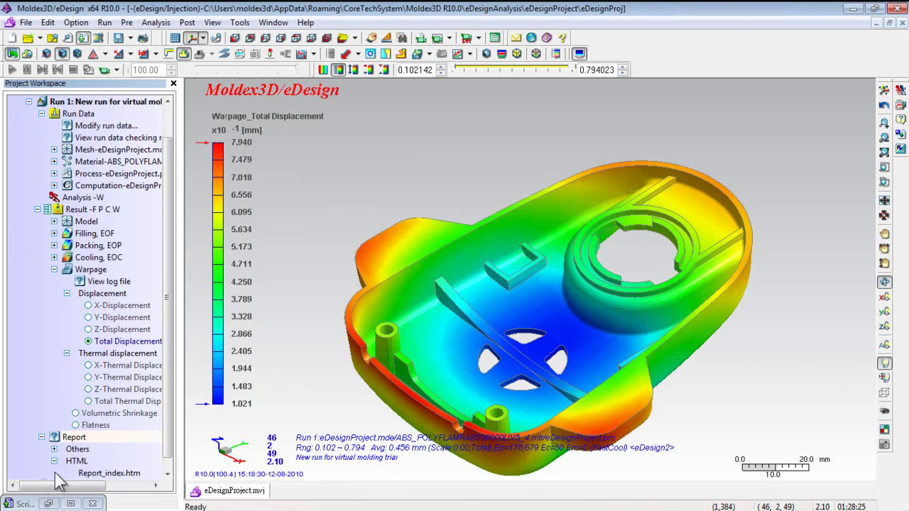
pyautogui.click(109, 473)
pyautogui.doubleClick(108, 474)
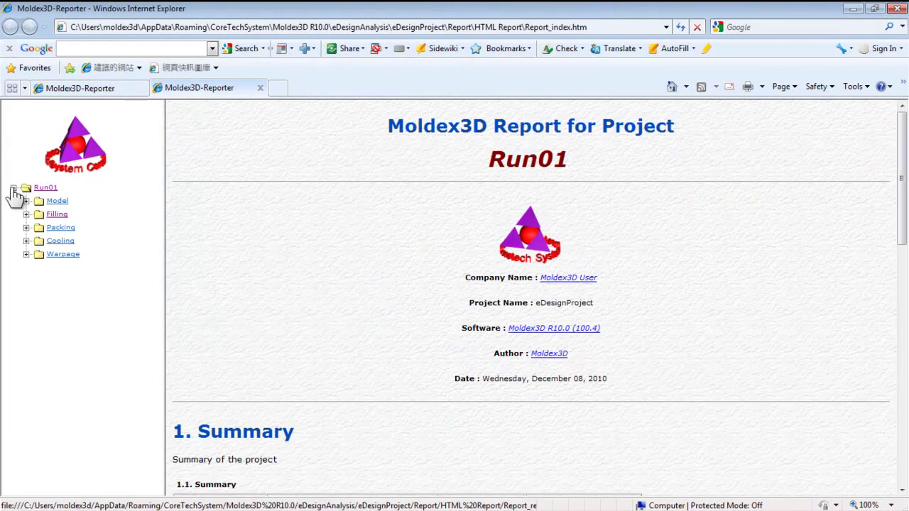
# Review the Filling section of the Run01 report, from the table of contents through Melt Front Time to the XY_Sprue Pressure curve.
pyautogui.click(52, 216)
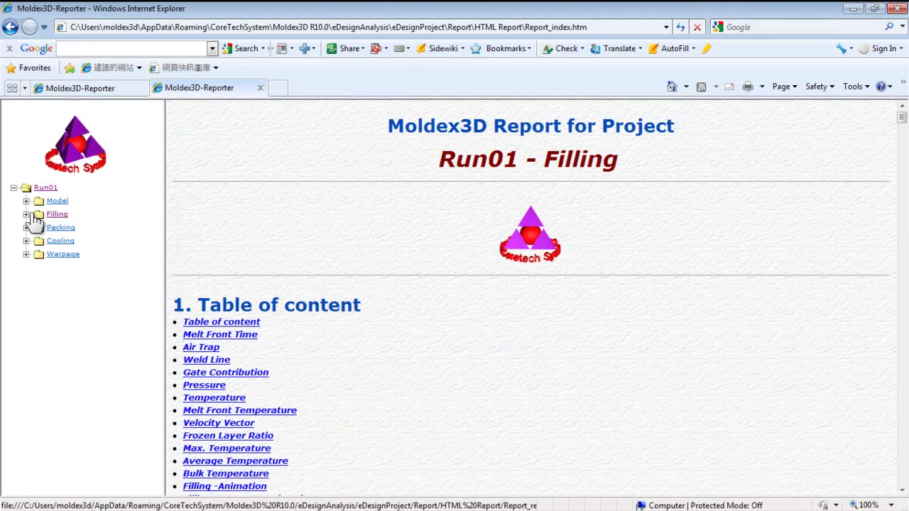
pyautogui.scroll(-7, 255, 213)
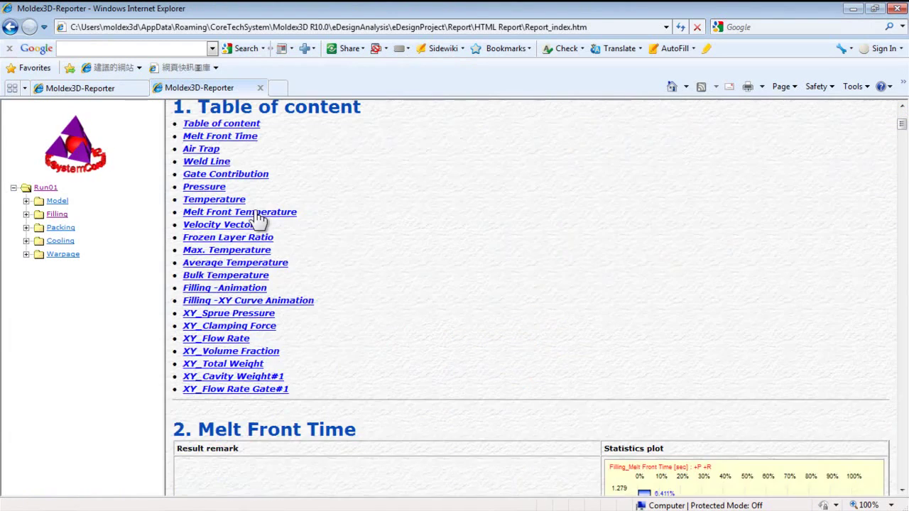
pyautogui.scroll(-3, 402, 220)
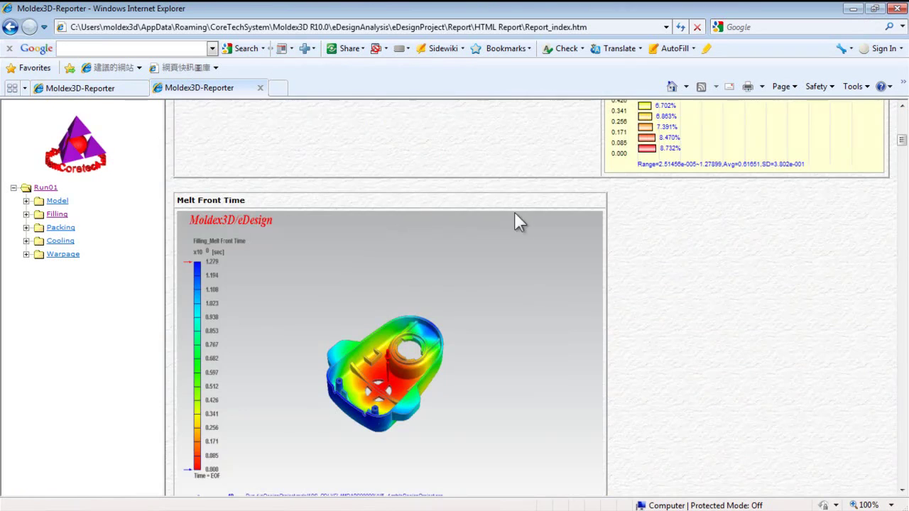
pyautogui.scroll(-5, 518, 219)
pyautogui.scroll(-7, 735, 245)
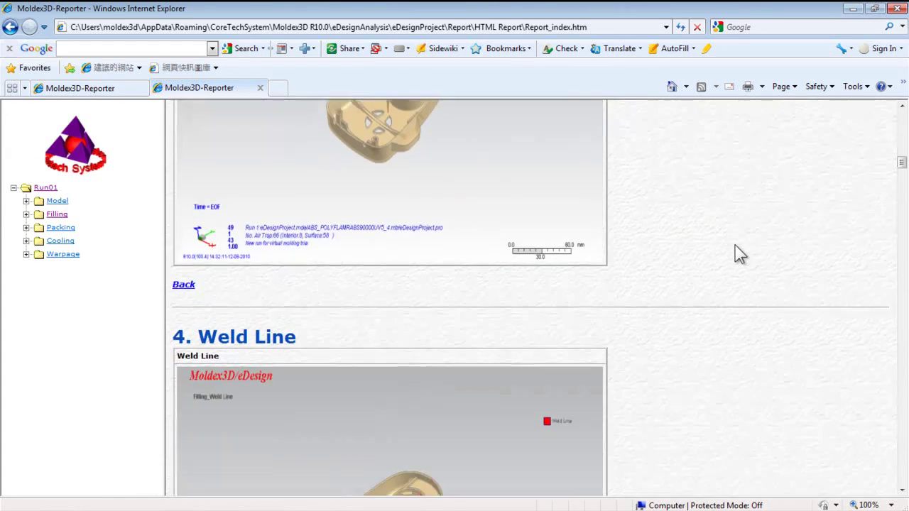
pyautogui.scroll(-20, 739, 241)
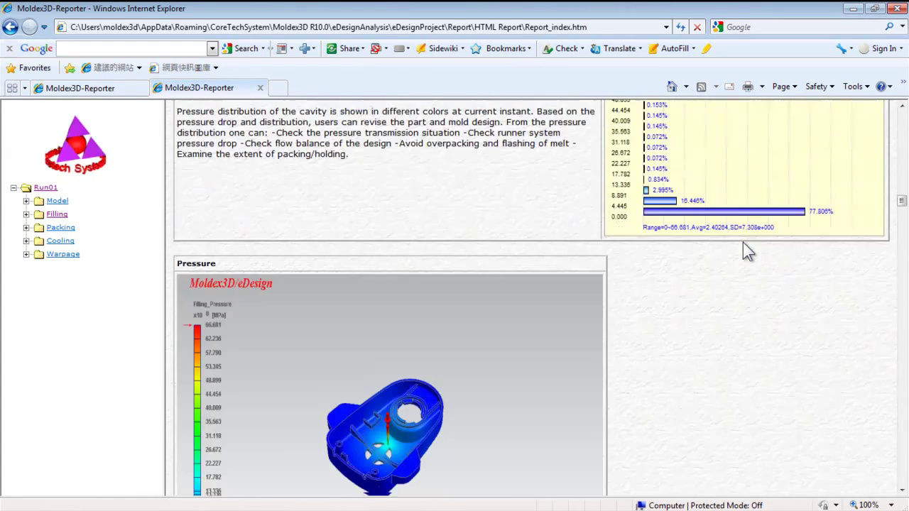
pyautogui.scroll(-6, 740, 240)
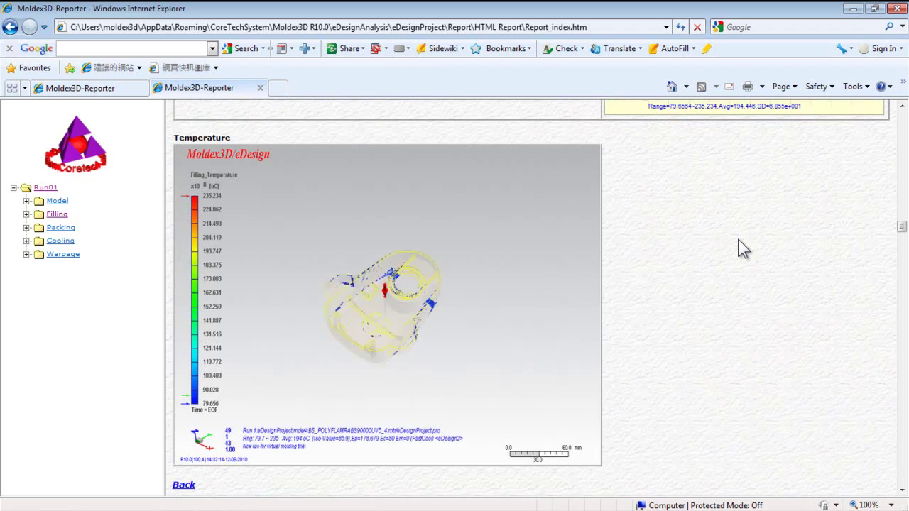
pyautogui.scroll(-20, 844, 307)
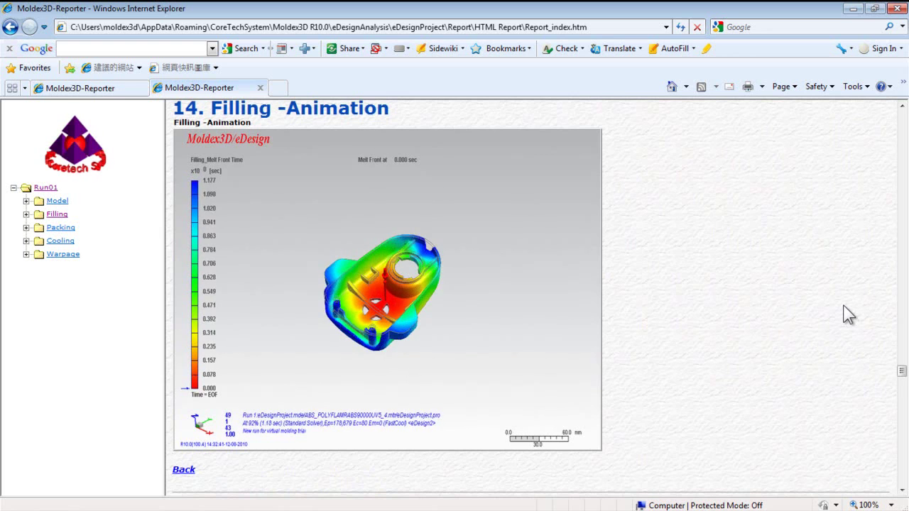
pyautogui.scroll(-2, 849, 312)
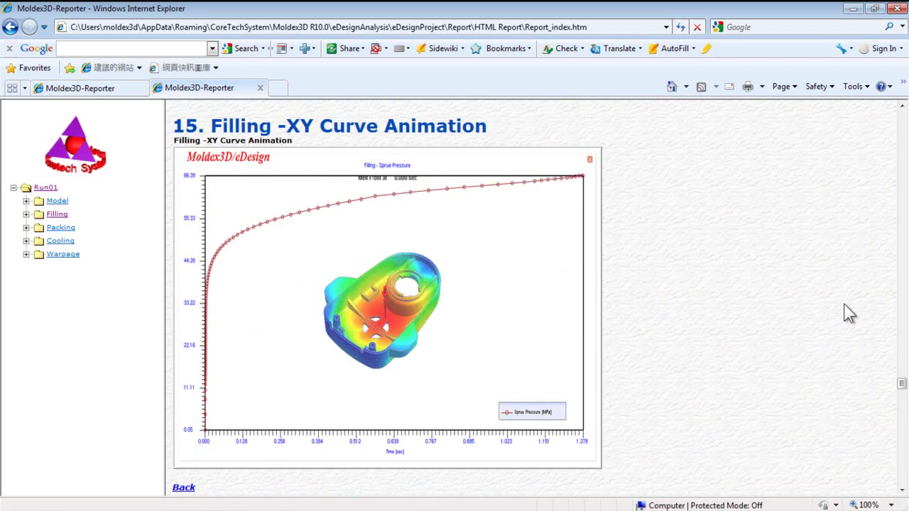
pyautogui.scroll(-5, 849, 313)
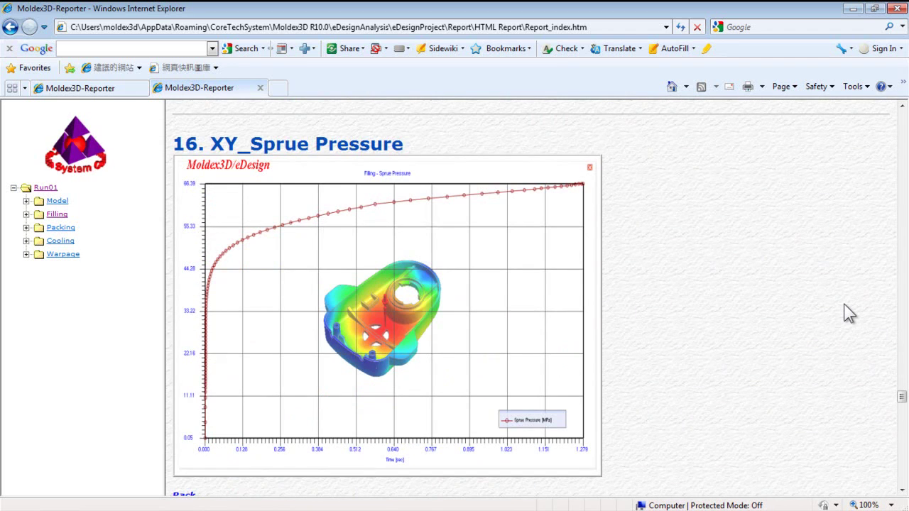